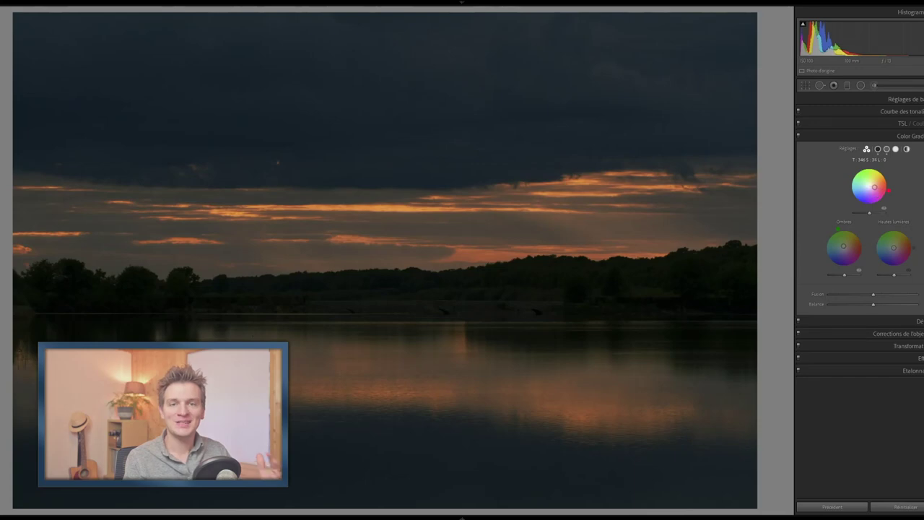
- Warm the global grade toward orange then soften it, darken shadow luminance, and tint highlights magenta
{"action": "left_click_drag", "start_coordinate": [874, 194], "coordinate": [879, 180]}
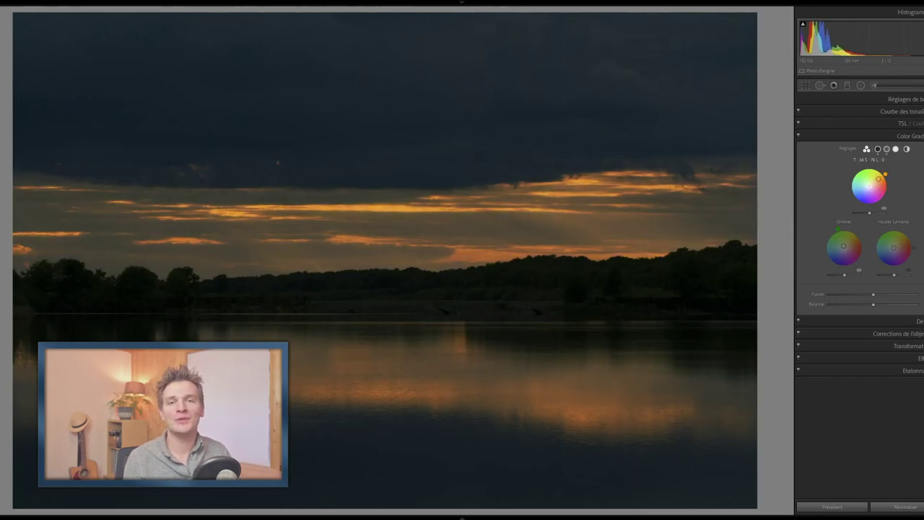
{"action": "mouse_move", "coordinate": [879, 180]}
{"action": "left_mouse_down"}
{"action": "mouse_move", "coordinate": [870, 189]}
{"action": "mouse_move", "coordinate": [878, 213]}
{"action": "left_mouse_up"}
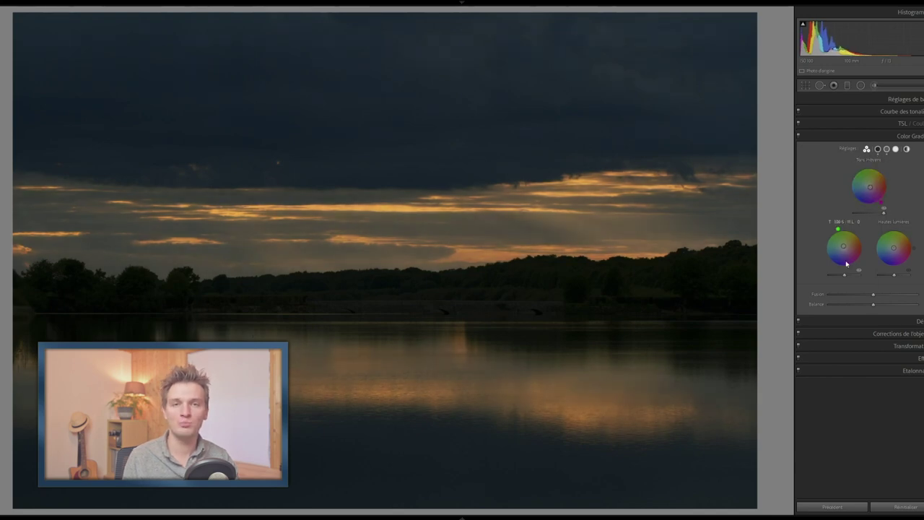
{"action": "left_click_drag", "start_coordinate": [844, 275], "coordinate": [840, 278]}
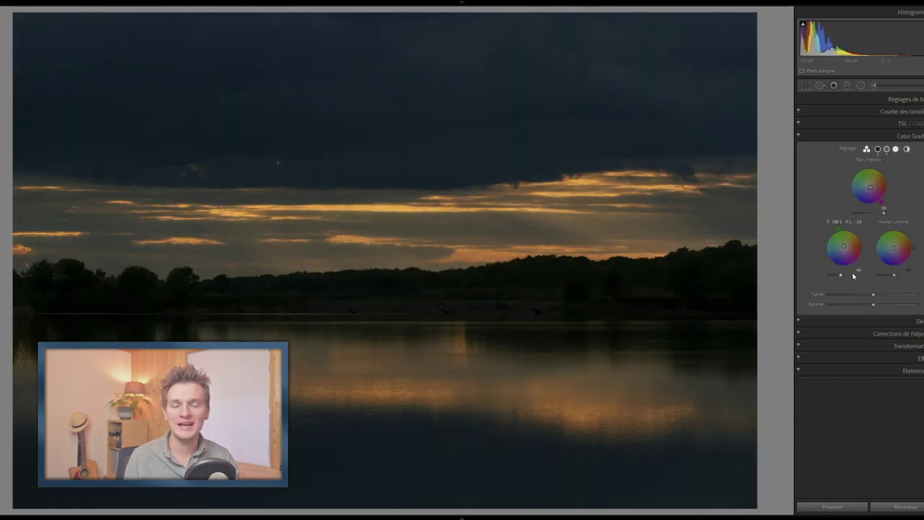
{"action": "left_click_drag", "start_coordinate": [893, 248], "coordinate": [900, 257]}
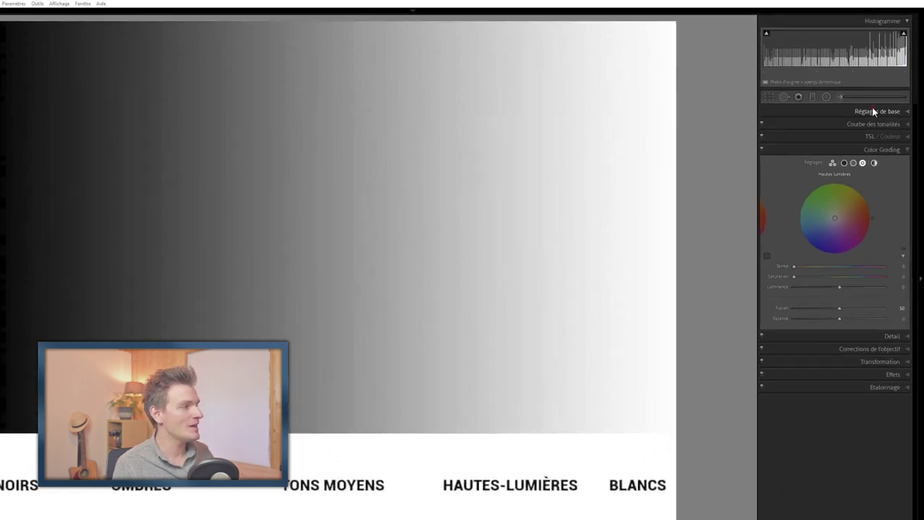
- Expand Basic, re-expand Color Grading and switch to the three-wheel Shadows/Midtones/Highlights view
{"action": "left_click", "coordinate": [877, 108]}
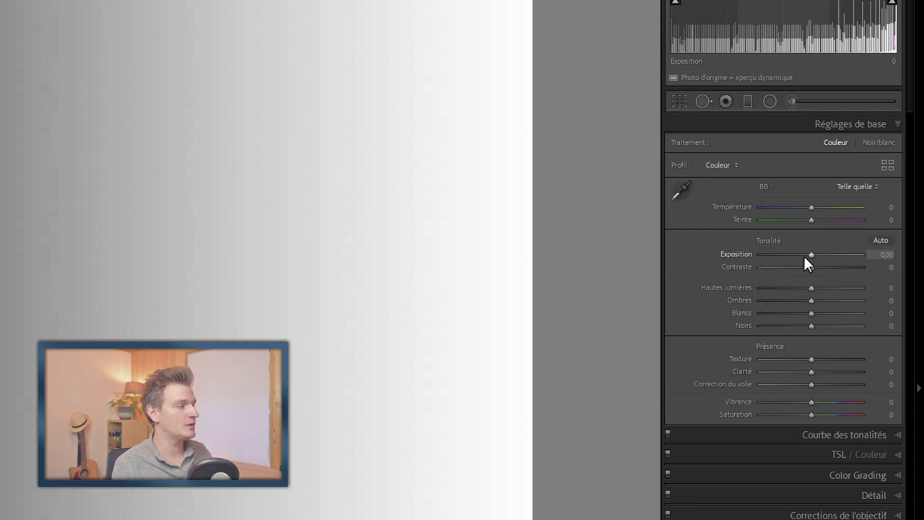
{"action": "left_click", "coordinate": [897, 476]}
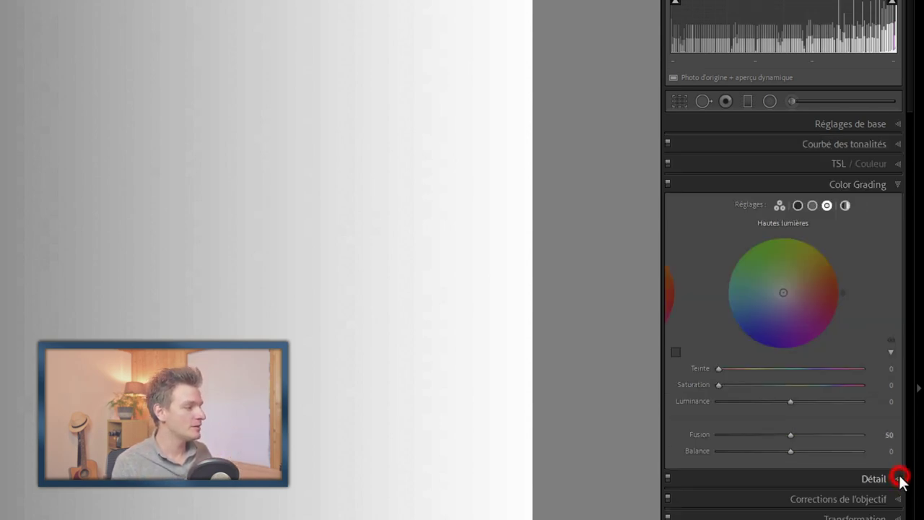
{"action": "left_click", "coordinate": [778, 205]}
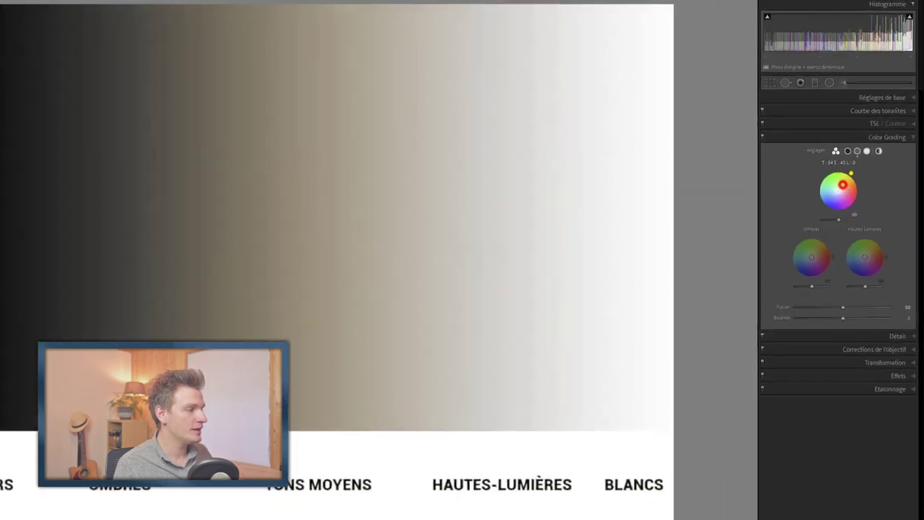
- Tint the midtones blue with slightly reduced saturation and the shadows green
{"action": "left_click_drag", "start_coordinate": [842, 184], "coordinate": [834, 194]}
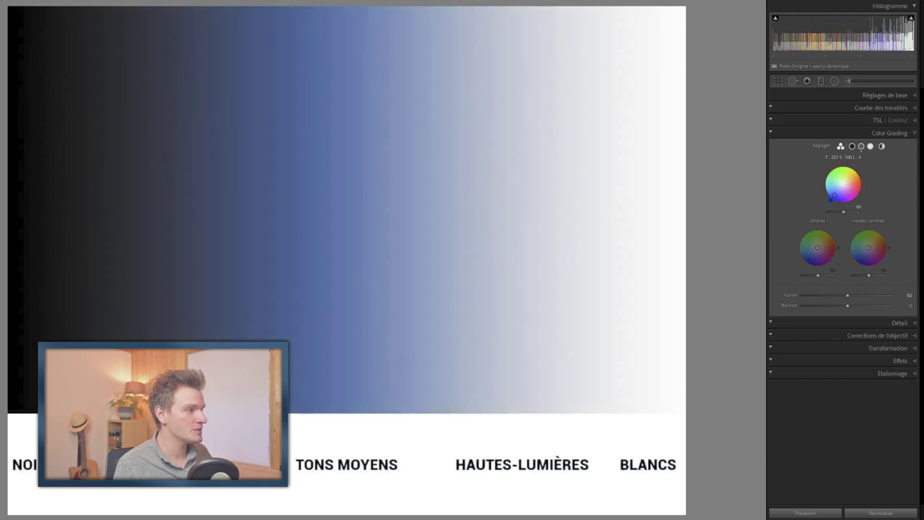
{"action": "left_click_drag", "start_coordinate": [835, 195], "coordinate": [835, 194]}
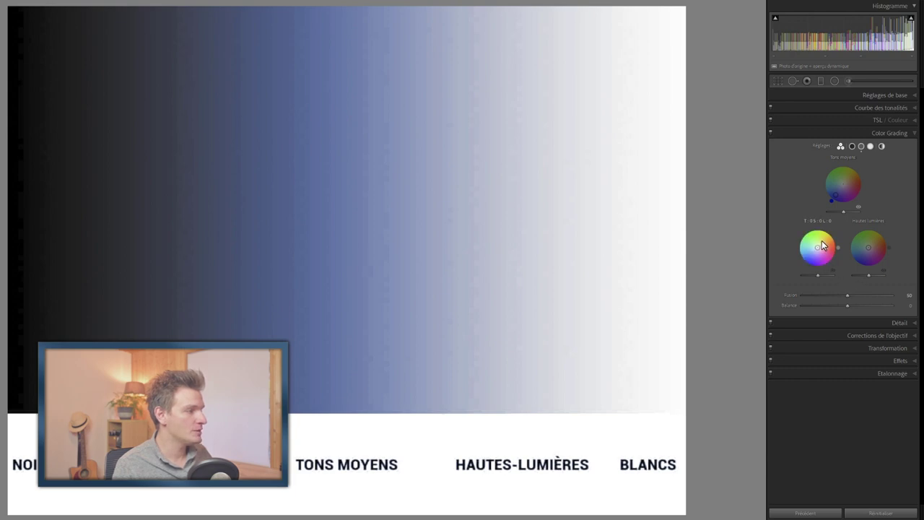
{"action": "left_click_drag", "start_coordinate": [814, 238], "coordinate": [811, 229]}
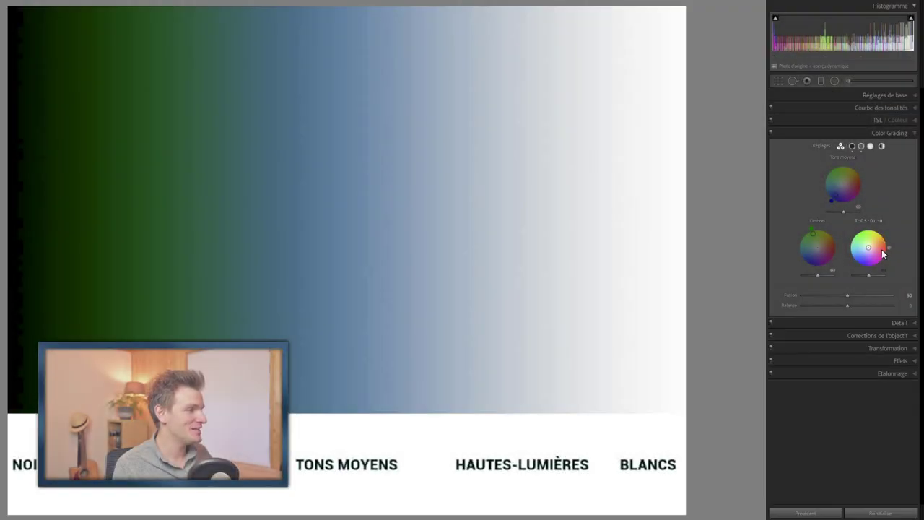
- Set the Highlights wheel to strong pink at hue 345, saturation 100
{"action": "left_click", "coordinate": [882, 256]}
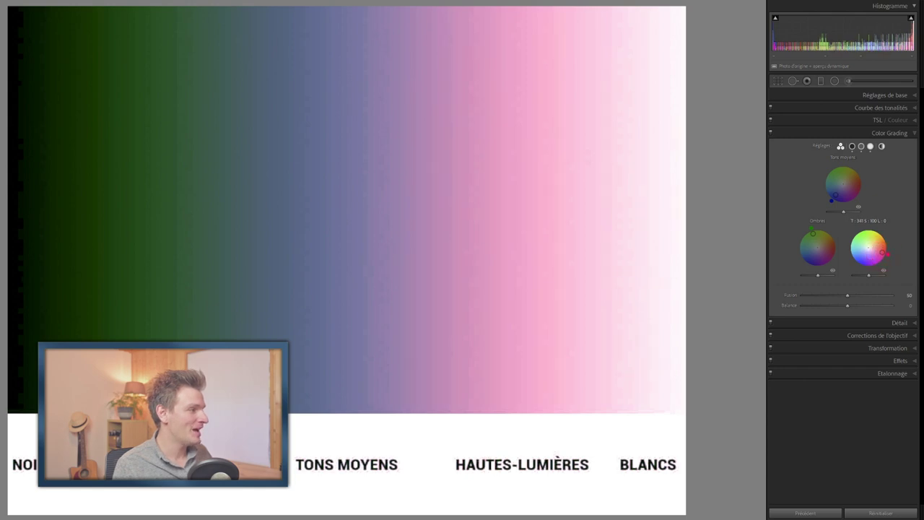
{"action": "left_click_drag", "start_coordinate": [884, 252], "coordinate": [883, 251]}
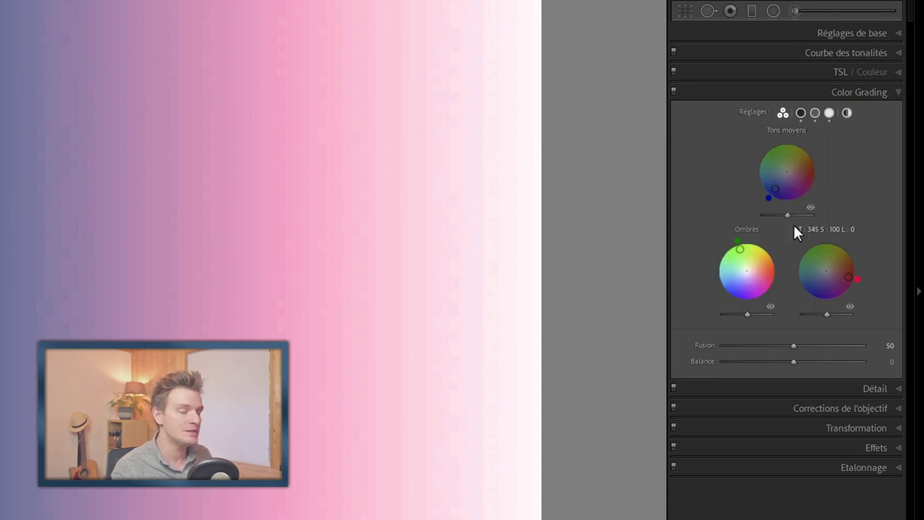
- Review each single-wheel view, ending on Shadows at hue 108, saturation 100 (midtones 235/89)
{"action": "left_click", "coordinate": [801, 114]}
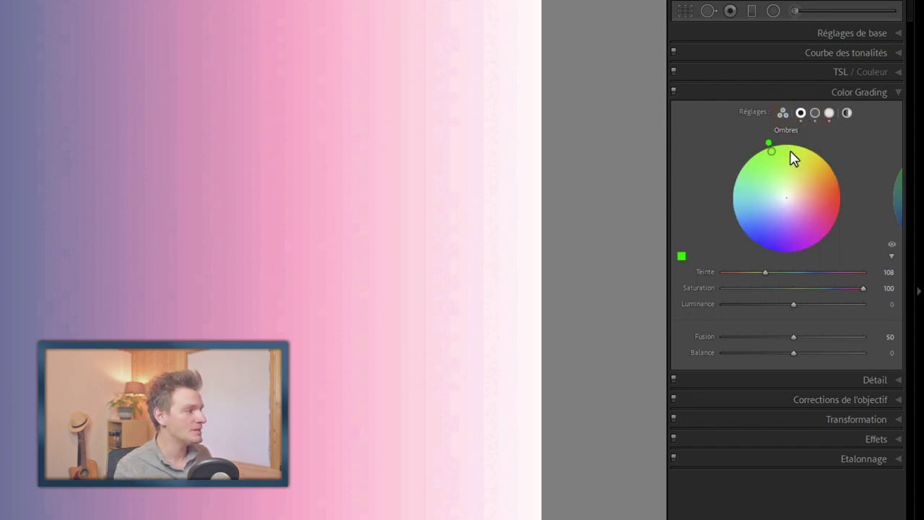
{"action": "left_click", "coordinate": [815, 113]}
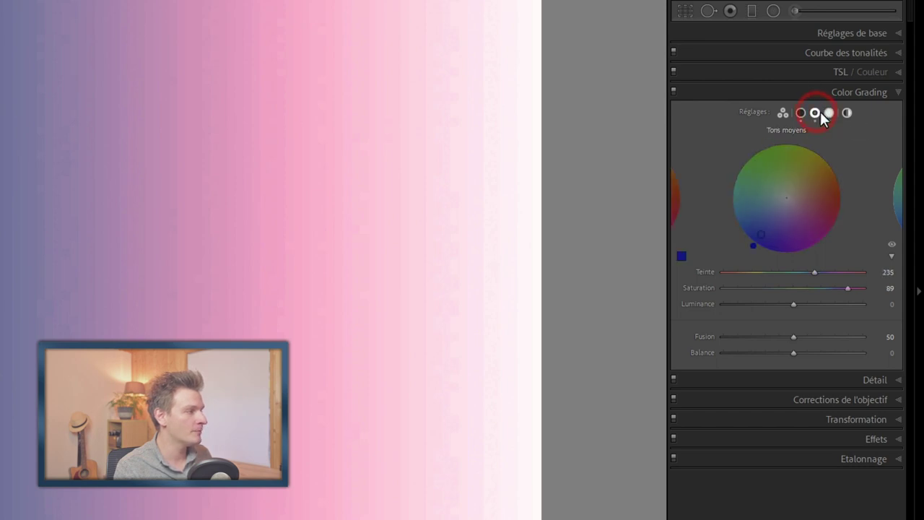
{"action": "left_click", "coordinate": [828, 113]}
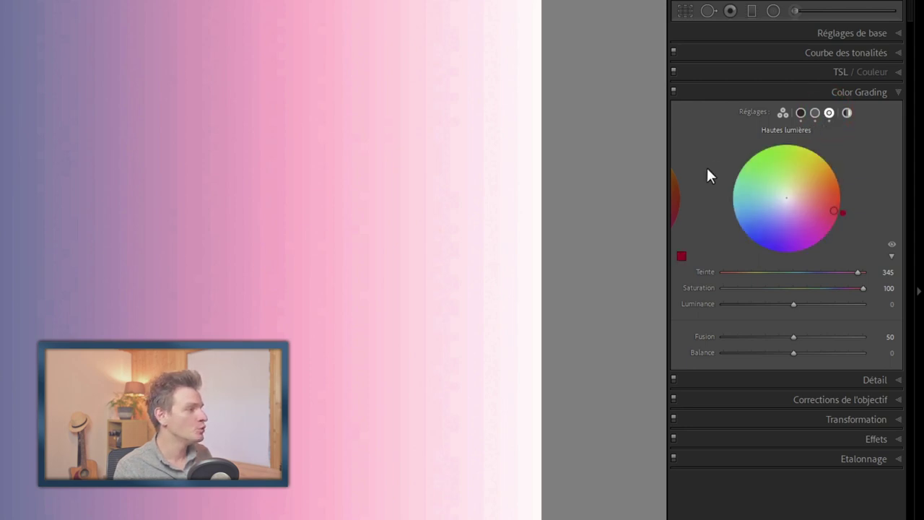
{"action": "left_click", "coordinate": [672, 196]}
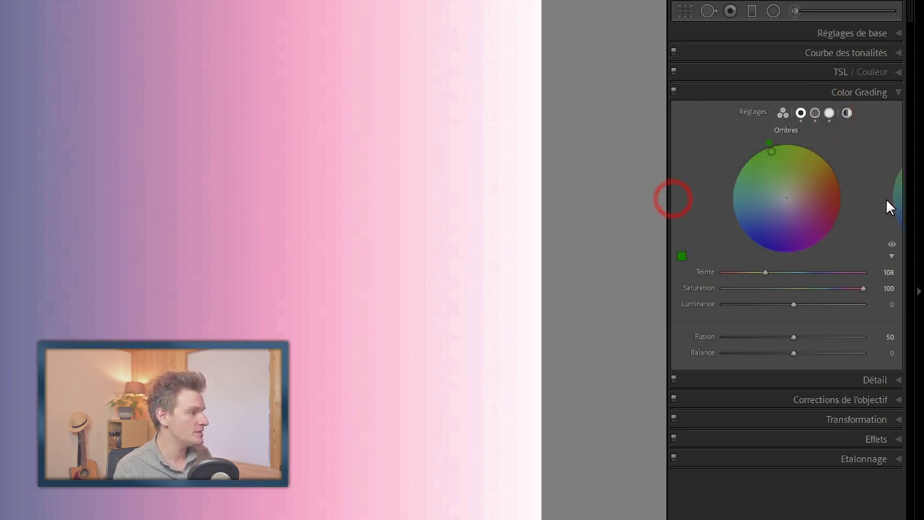
{"action": "left_click", "coordinate": [897, 198]}
{"action": "left_click", "coordinate": [679, 195]}
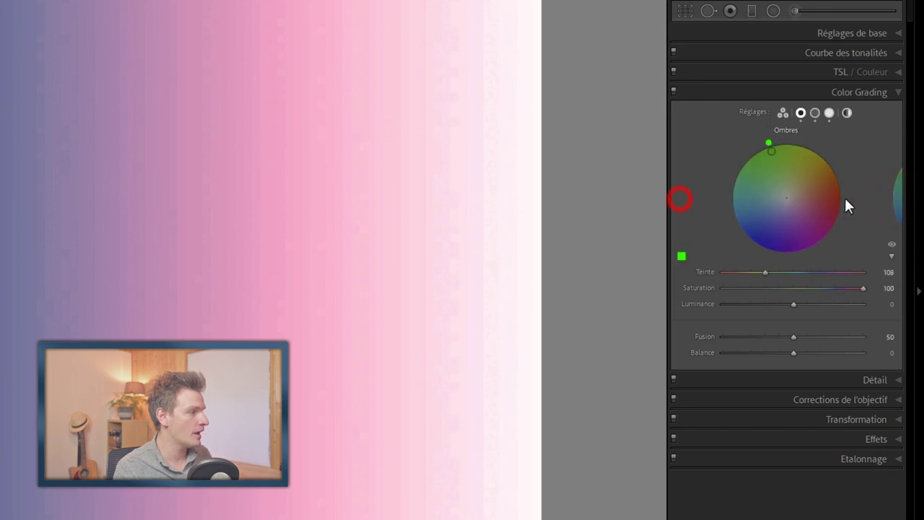
{"action": "left_click", "coordinate": [899, 200]}
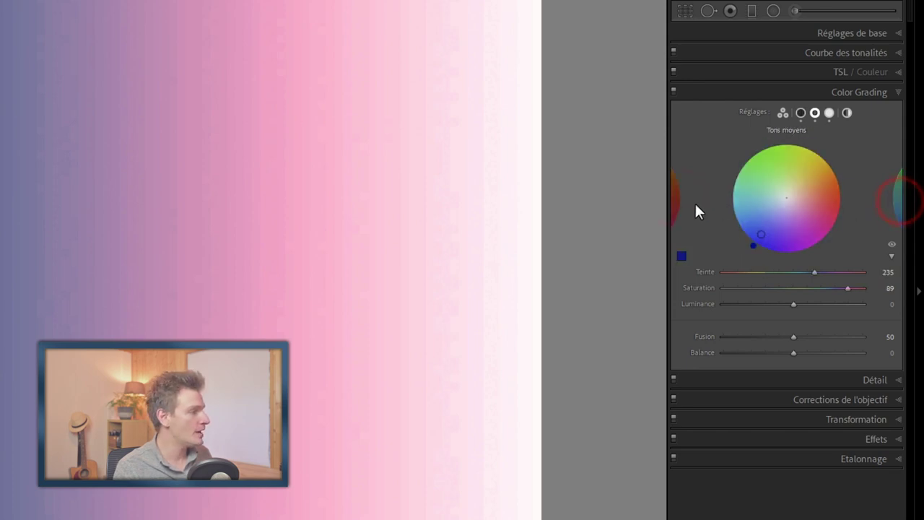
{"action": "left_click", "coordinate": [675, 206]}
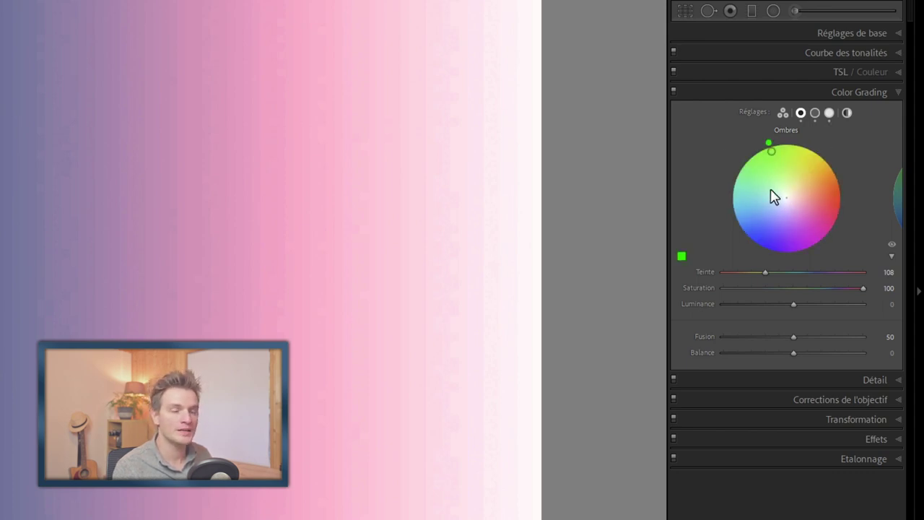
- Shift the shadows to blue-violet (hue 241, saturation 39) and the midtones toward cyan-blue
{"action": "mouse_move", "coordinate": [773, 187]}
{"action": "left_mouse_down"}
{"action": "mouse_move", "coordinate": [754, 196]}
{"action": "mouse_move", "coordinate": [786, 212]}
{"action": "mouse_move", "coordinate": [767, 217]}
{"action": "mouse_move", "coordinate": [776, 216]}
{"action": "left_mouse_up"}
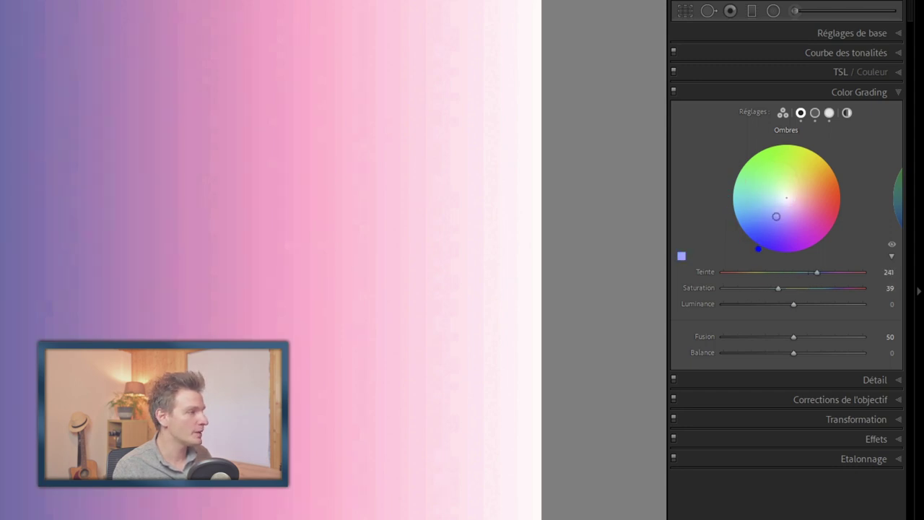
{"action": "left_click", "coordinate": [783, 112]}
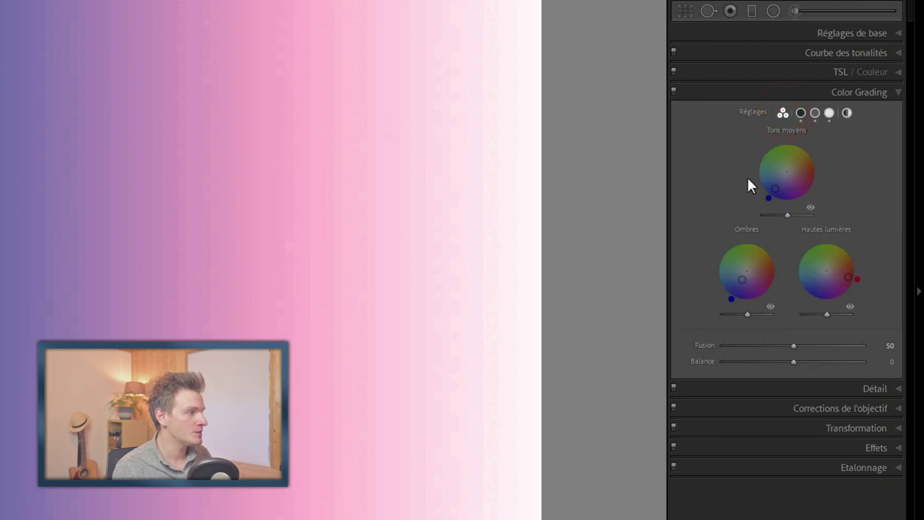
{"action": "mouse_move", "coordinate": [774, 189]}
{"action": "left_mouse_down"}
{"action": "mouse_move", "coordinate": [770, 174]}
{"action": "mouse_move", "coordinate": [768, 184]}
{"action": "left_mouse_up"}
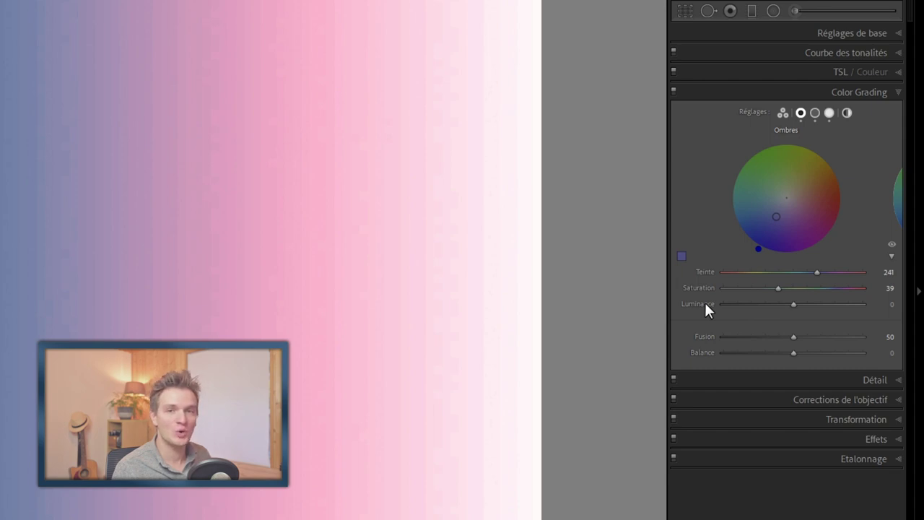
- Reset the midtones and highlights colour grading to neutral
{"action": "left_click", "coordinate": [814, 112]}
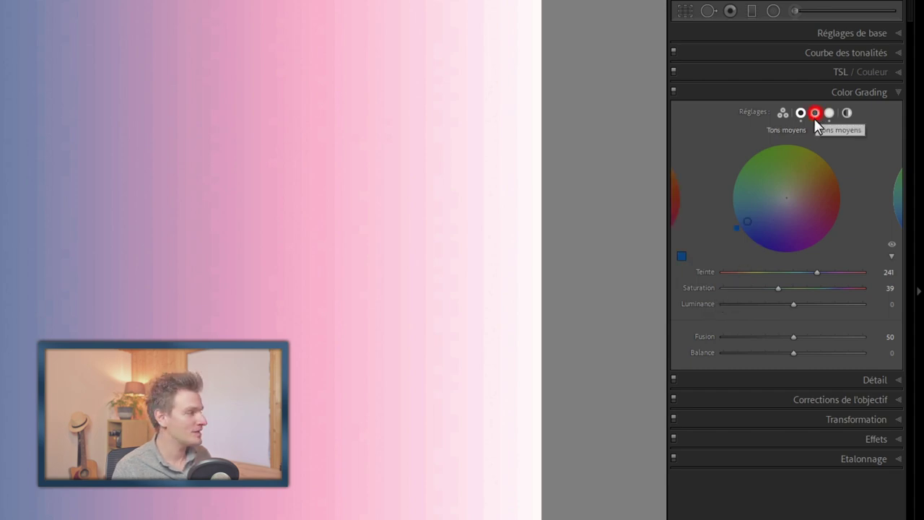
{"action": "double_click", "coordinate": [706, 273]}
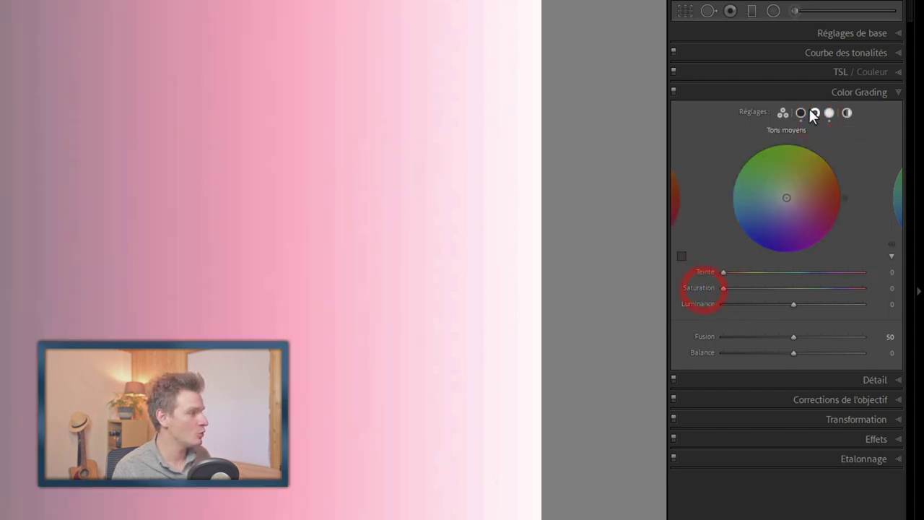
{"action": "left_click", "coordinate": [829, 113]}
{"action": "double_click", "coordinate": [707, 272]}
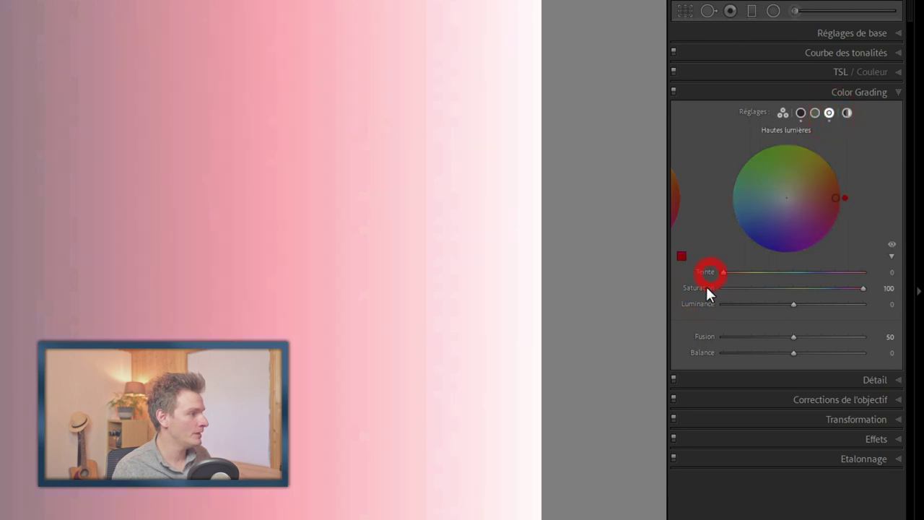
{"action": "double_click", "coordinate": [703, 288]}
{"action": "left_click", "coordinate": [801, 113]}
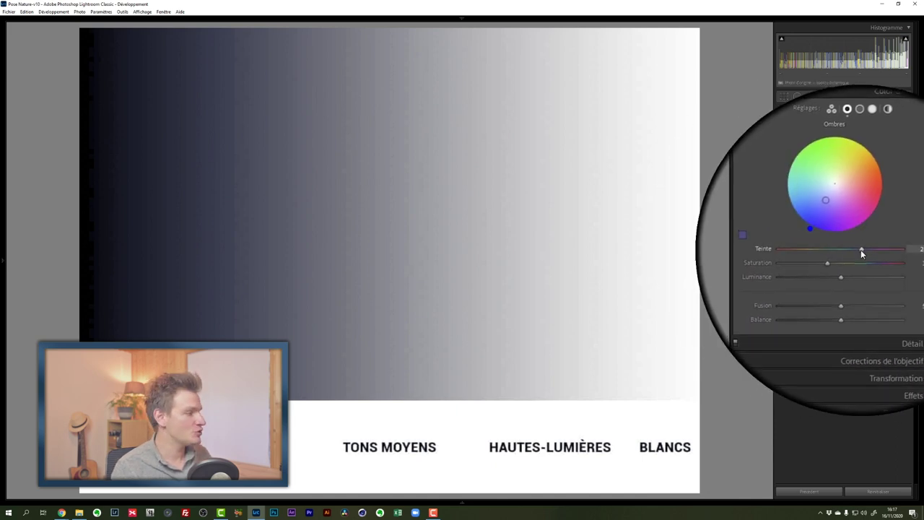
- Sweep the shadow hue through blue, magenta and red, leaving the shadows dark green
{"action": "mouse_move", "coordinate": [860, 249]}
{"action": "left_mouse_down"}
{"action": "mouse_move", "coordinate": [819, 249]}
{"action": "mouse_move", "coordinate": [831, 246]}
{"action": "left_mouse_up"}
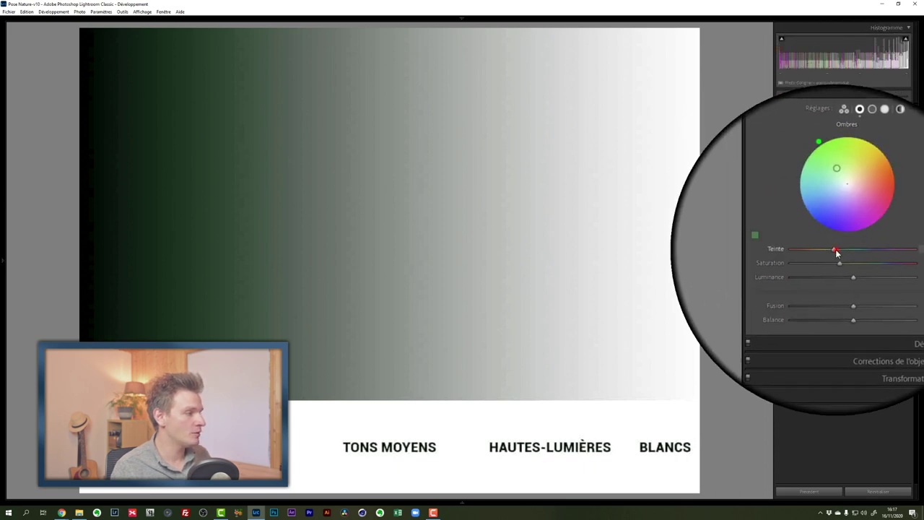
{"action": "mouse_move", "coordinate": [835, 250]}
{"action": "left_mouse_down"}
{"action": "mouse_move", "coordinate": [866, 251]}
{"action": "mouse_move", "coordinate": [841, 248]}
{"action": "mouse_move", "coordinate": [858, 246]}
{"action": "left_mouse_up"}
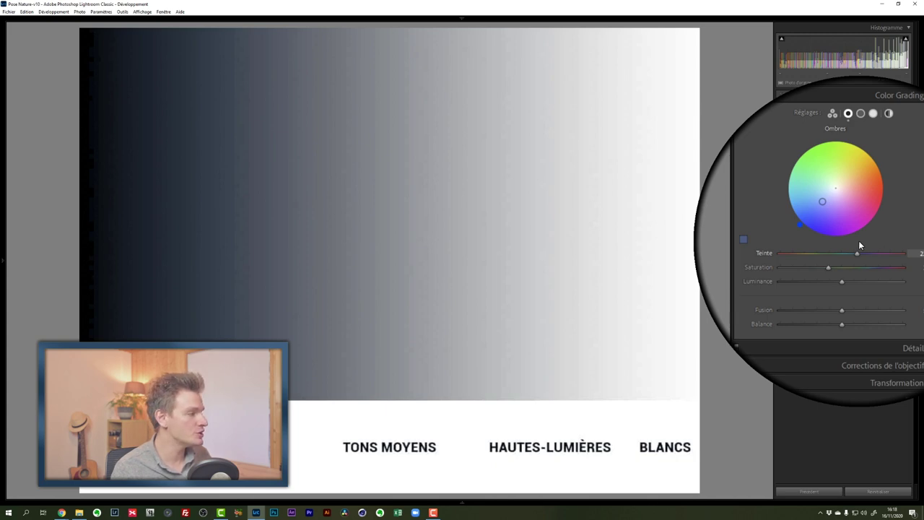
{"action": "left_click_drag", "start_coordinate": [858, 242], "coordinate": [897, 239]}
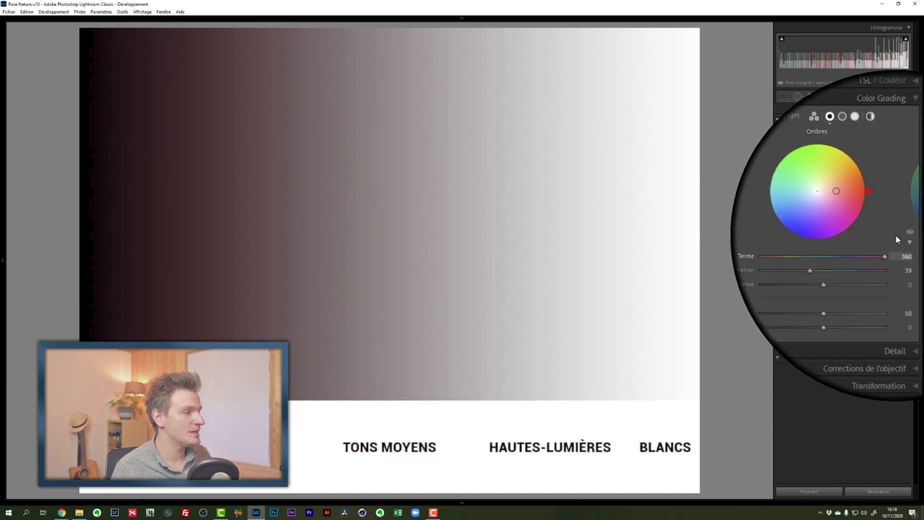
{"action": "left_click_drag", "start_coordinate": [870, 192], "coordinate": [884, 212]}
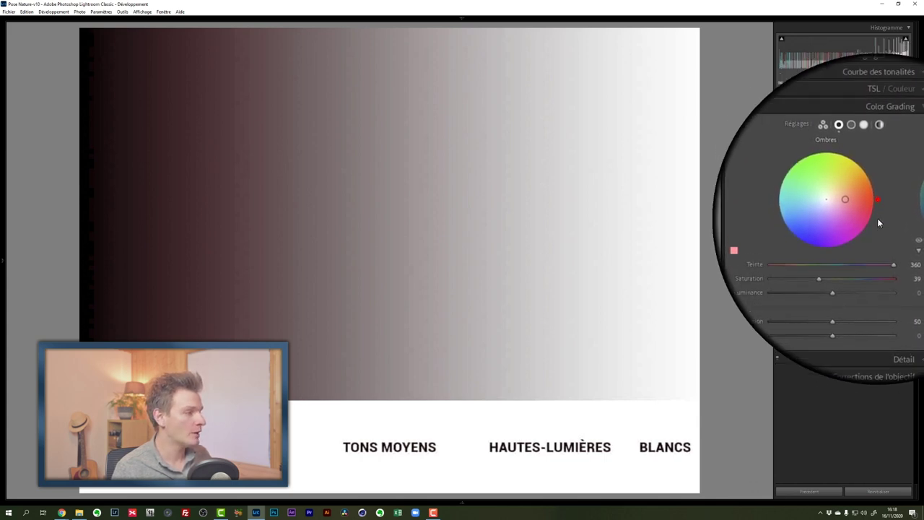
{"action": "left_click_drag", "start_coordinate": [889, 248], "coordinate": [839, 249]}
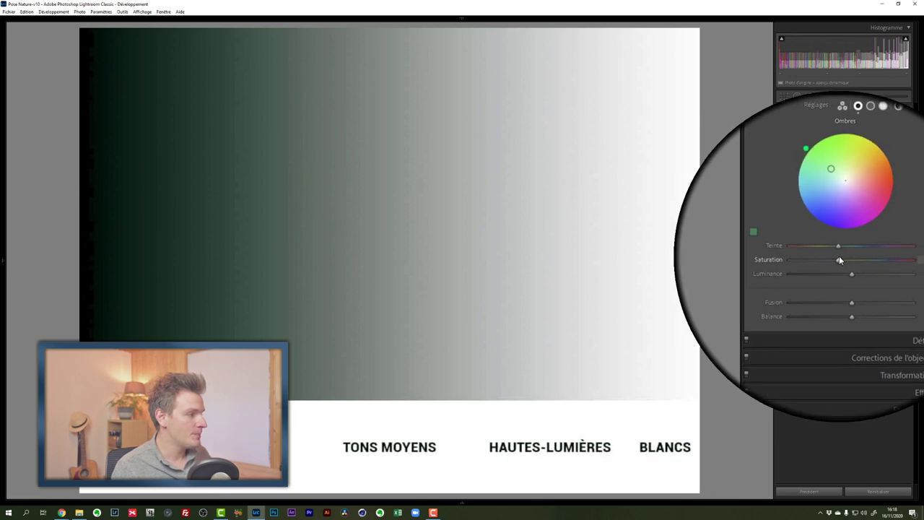
- Drop shadow saturation to 0, raise it to 100 at hue 141, then ease it back moderately
{"action": "left_click_drag", "start_coordinate": [838, 256], "coordinate": [794, 259]}
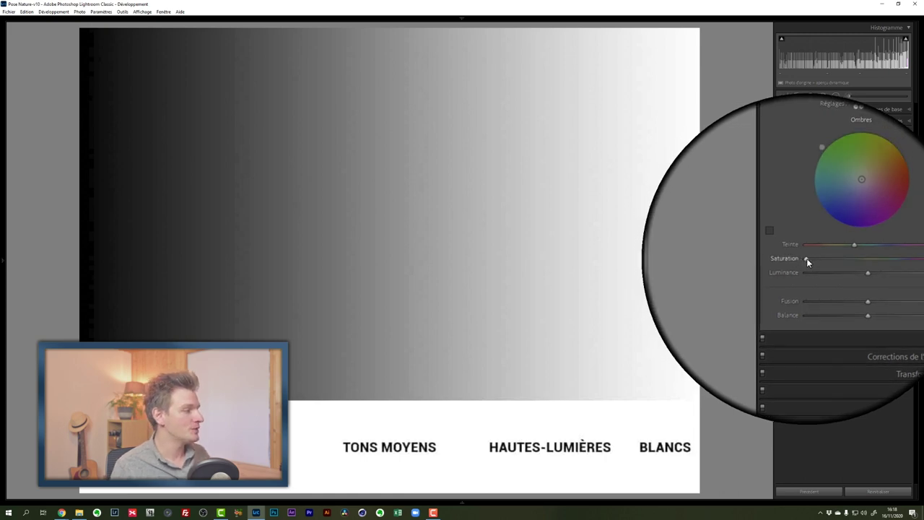
{"action": "left_click", "coordinate": [807, 258]}
{"action": "left_click_drag", "start_coordinate": [806, 258], "coordinate": [890, 258]}
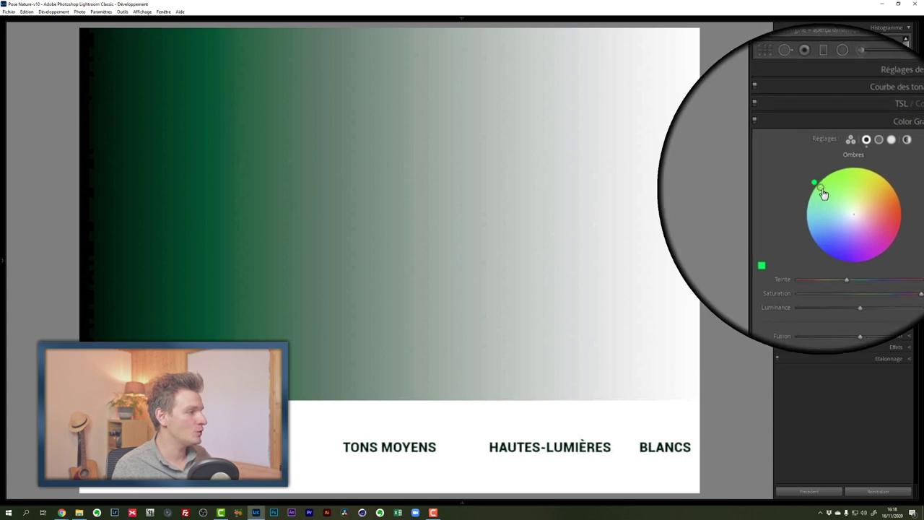
{"action": "left_click", "coordinate": [887, 261]}
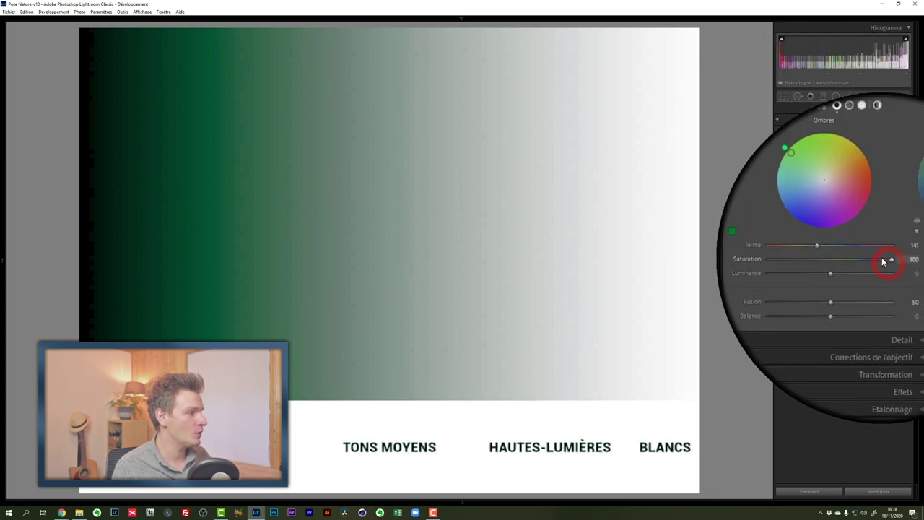
{"action": "left_click_drag", "start_coordinate": [883, 261], "coordinate": [861, 257]}
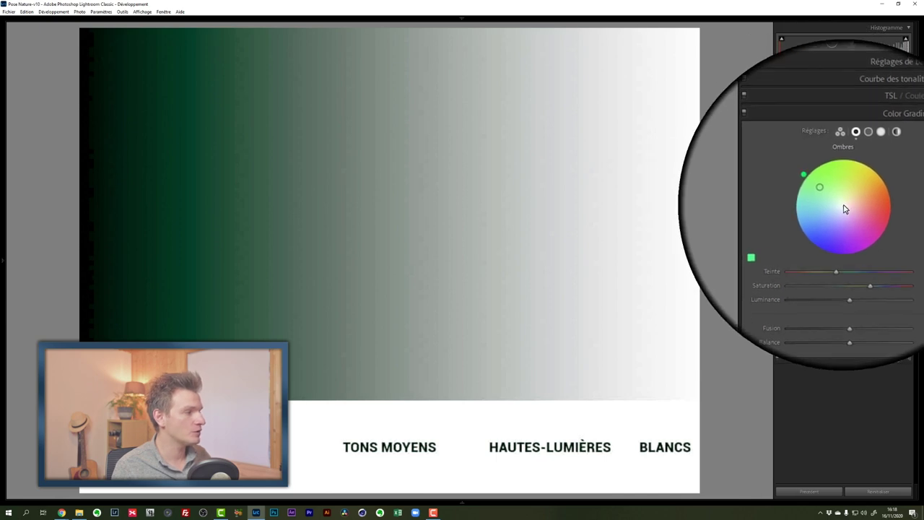
- Lower shadow saturation slightly, push shadow luminance to +100, then pull it fully down
{"action": "mouse_move", "coordinate": [866, 259]}
{"action": "left_mouse_down"}
{"action": "mouse_move", "coordinate": [848, 260]}
{"action": "mouse_move", "coordinate": [865, 249]}
{"action": "mouse_move", "coordinate": [833, 251]}
{"action": "mouse_move", "coordinate": [846, 250]}
{"action": "left_mouse_up"}
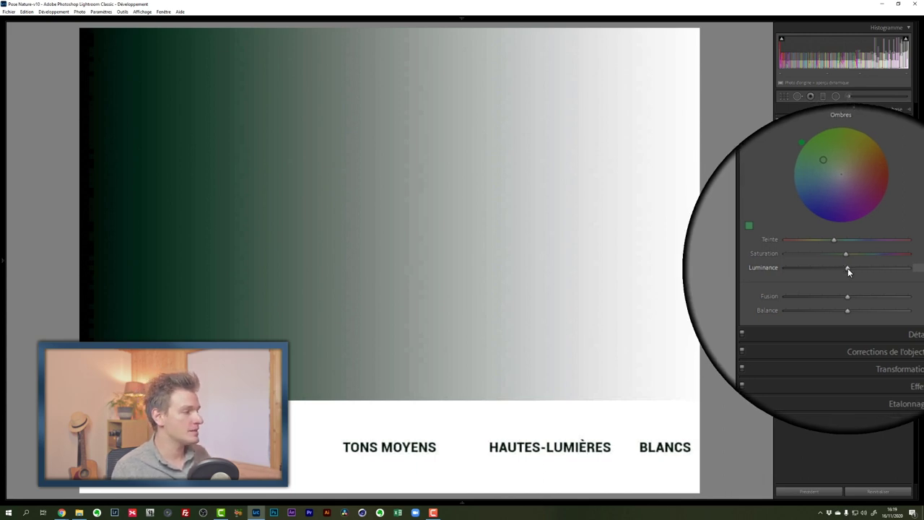
{"action": "left_click", "coordinate": [847, 268]}
{"action": "left_click_drag", "start_coordinate": [853, 271], "coordinate": [888, 269]}
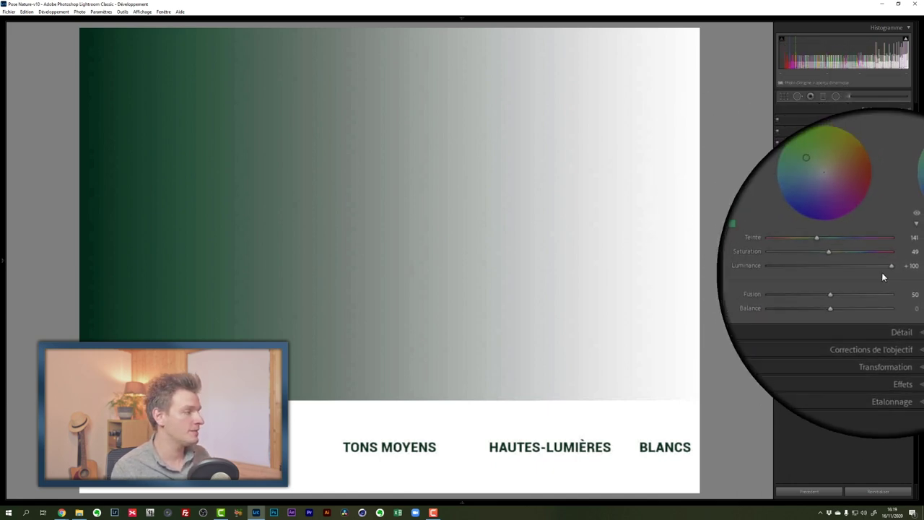
{"action": "left_click_drag", "start_coordinate": [899, 267], "coordinate": [793, 270]}
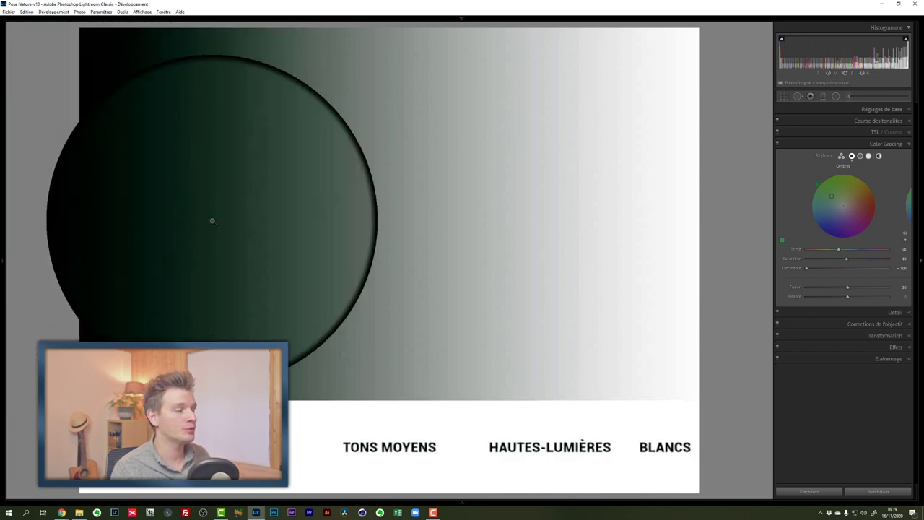
- Bring the shadow luminance back to around 0, keeping the shadows deep green
{"action": "left_click_drag", "start_coordinate": [806, 267], "coordinate": [841, 268]}
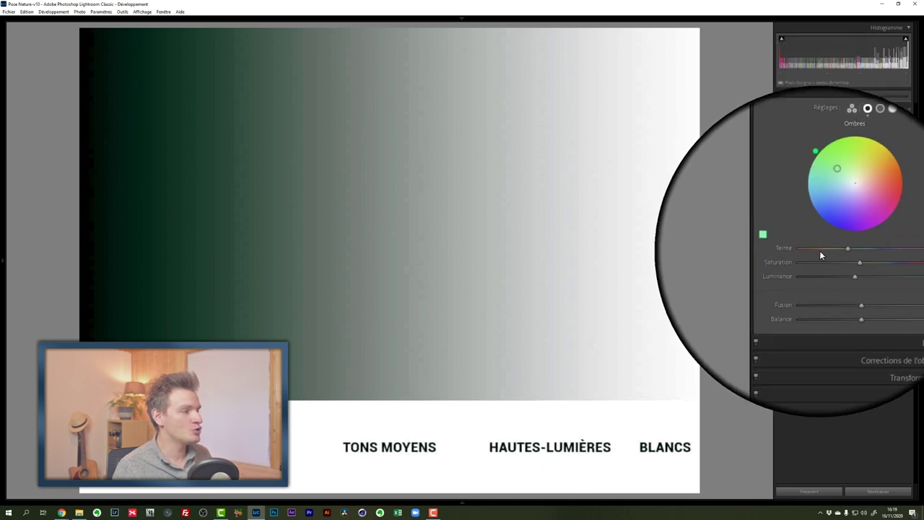
- Tint the shadows a muted teal-green: hue 132, saturation about 46–48, luminance −10
{"action": "left_click", "coordinate": [828, 196]}
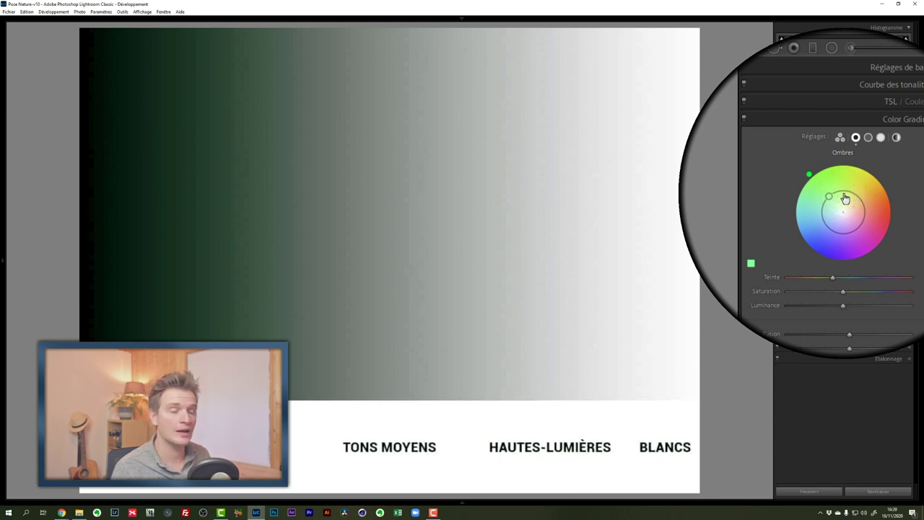
{"action": "mouse_move", "coordinate": [845, 198]}
{"action": "left_mouse_down"}
{"action": "mouse_move", "coordinate": [848, 219]}
{"action": "mouse_move", "coordinate": [828, 208]}
{"action": "mouse_move", "coordinate": [839, 196]}
{"action": "mouse_move", "coordinate": [856, 207]}
{"action": "mouse_move", "coordinate": [834, 201]}
{"action": "left_mouse_up"}
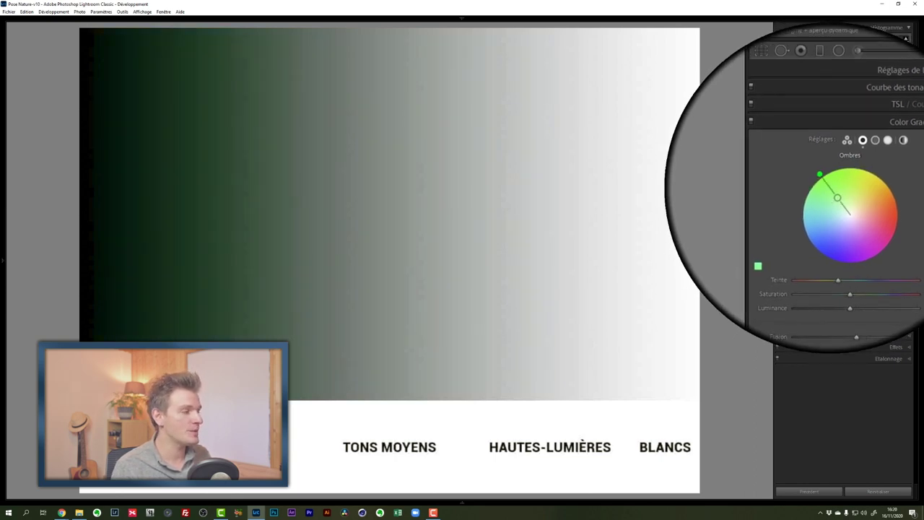
{"action": "mouse_move", "coordinate": [837, 197]}
{"action": "left_mouse_down"}
{"action": "mouse_move", "coordinate": [819, 187]}
{"action": "mouse_move", "coordinate": [842, 214]}
{"action": "mouse_move", "coordinate": [831, 196]}
{"action": "left_mouse_up"}
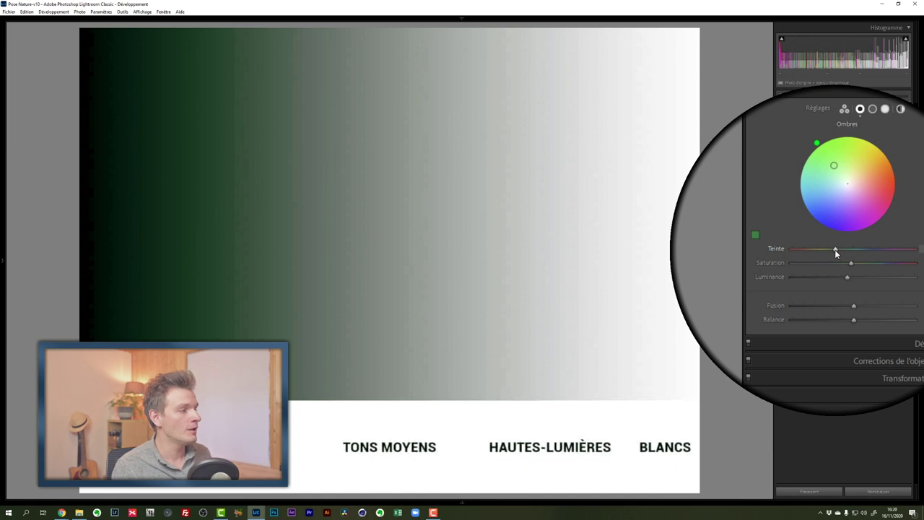
{"action": "mouse_move", "coordinate": [835, 249]}
{"action": "left_mouse_down"}
{"action": "mouse_move", "coordinate": [846, 252]}
{"action": "mouse_move", "coordinate": [809, 250]}
{"action": "left_mouse_up"}
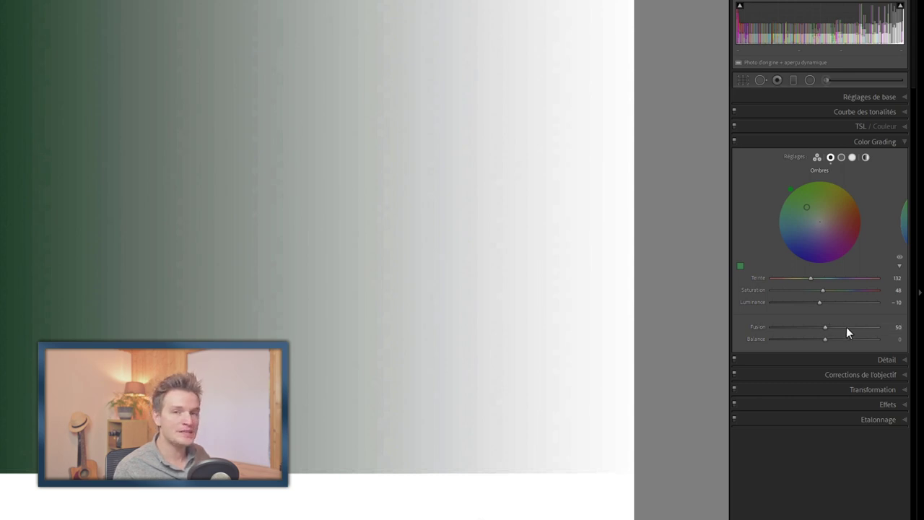
{"action": "left_click_drag", "start_coordinate": [825, 327], "coordinate": [841, 327]}
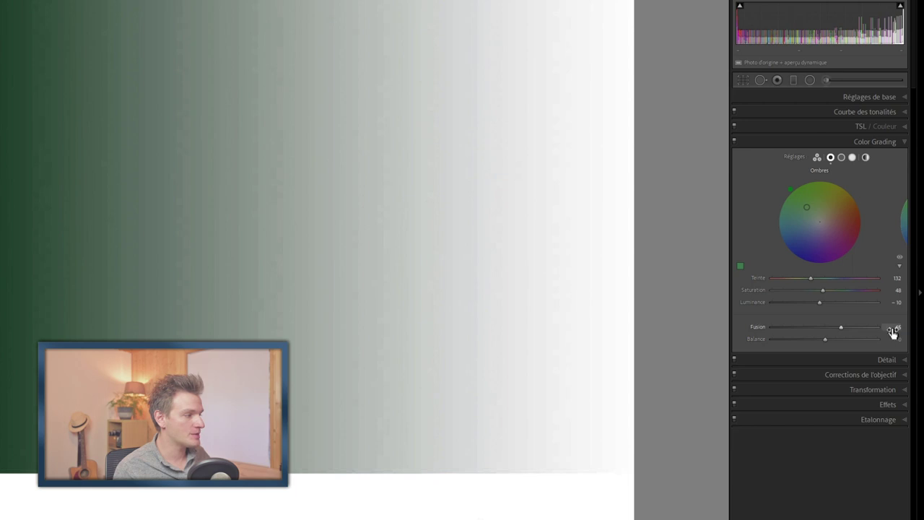
{"action": "left_click", "coordinate": [841, 157]}
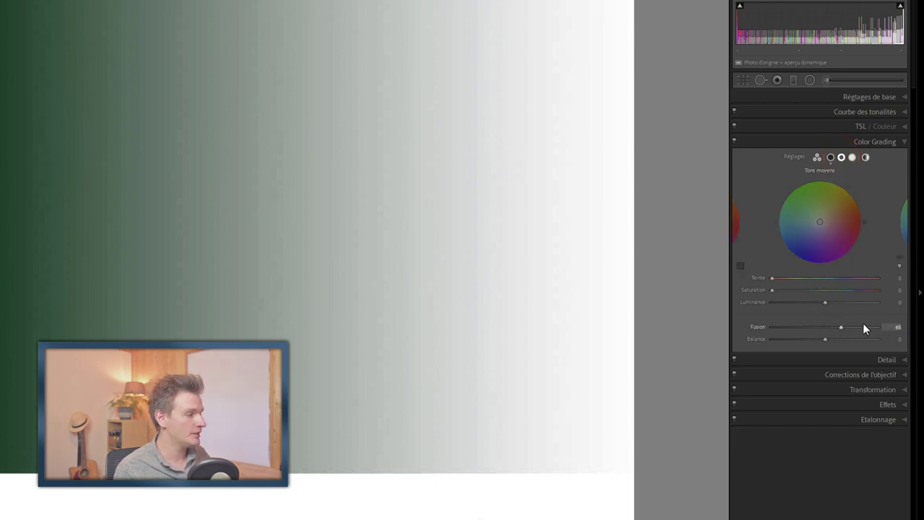
{"action": "left_click", "coordinate": [851, 158]}
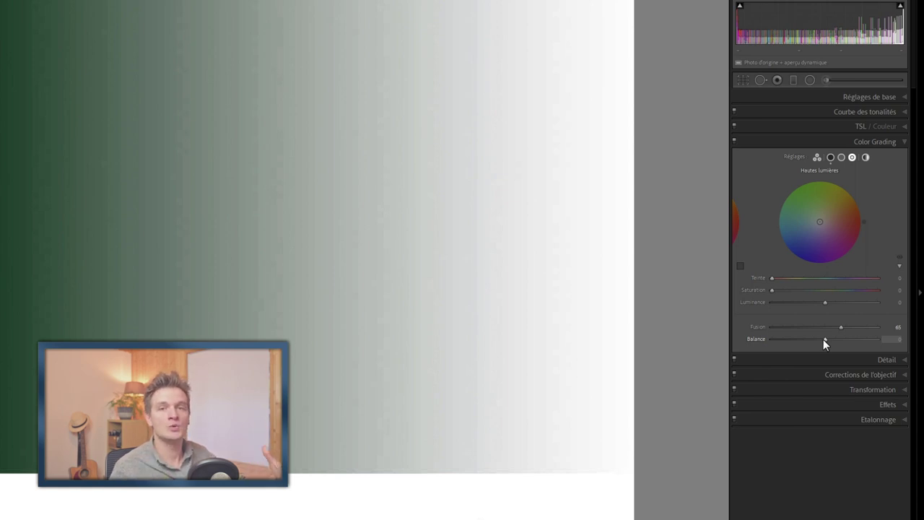
{"action": "double_click", "coordinate": [757, 331]}
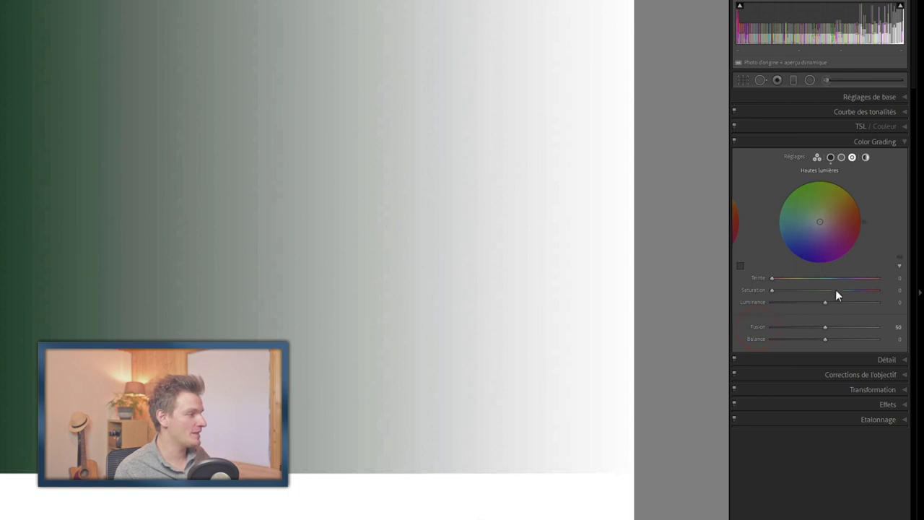
- Push shadows to saturated green, midtones to red, highlights to violet (hue 255), blending to 0
{"action": "left_click", "coordinate": [830, 157]}
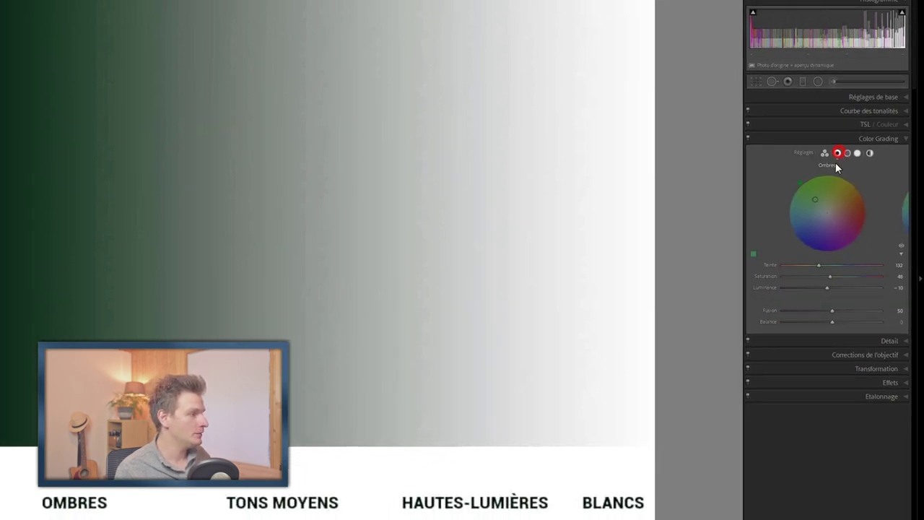
{"action": "left_click_drag", "start_coordinate": [814, 197], "coordinate": [801, 184]}
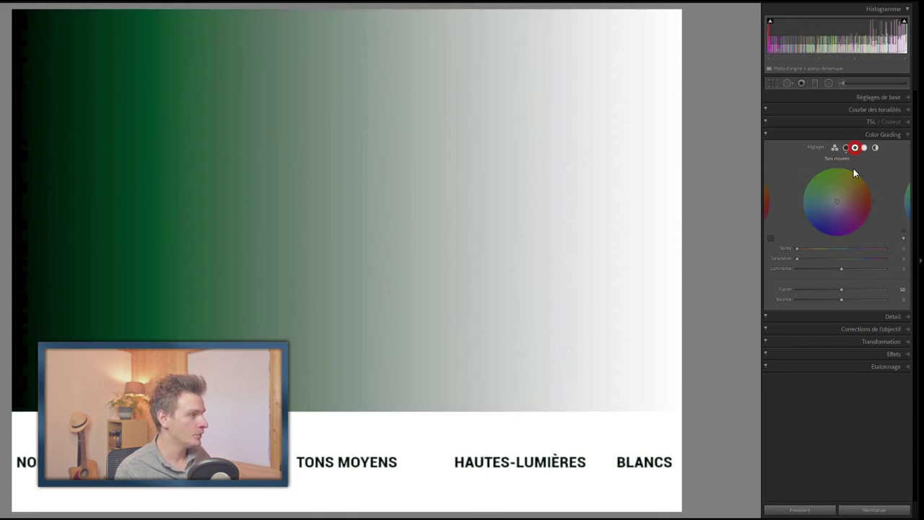
{"action": "left_click_drag", "start_coordinate": [837, 204], "coordinate": [869, 202]}
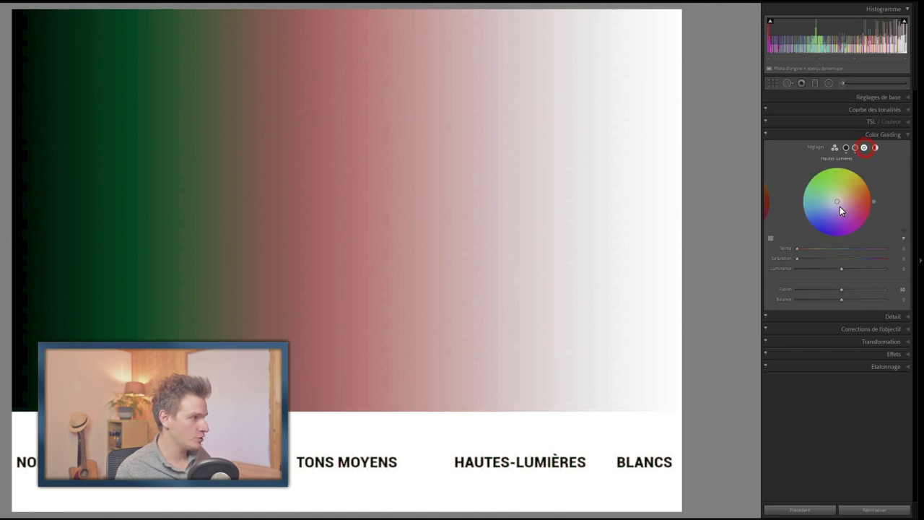
{"action": "left_click_drag", "start_coordinate": [839, 206], "coordinate": [828, 233]}
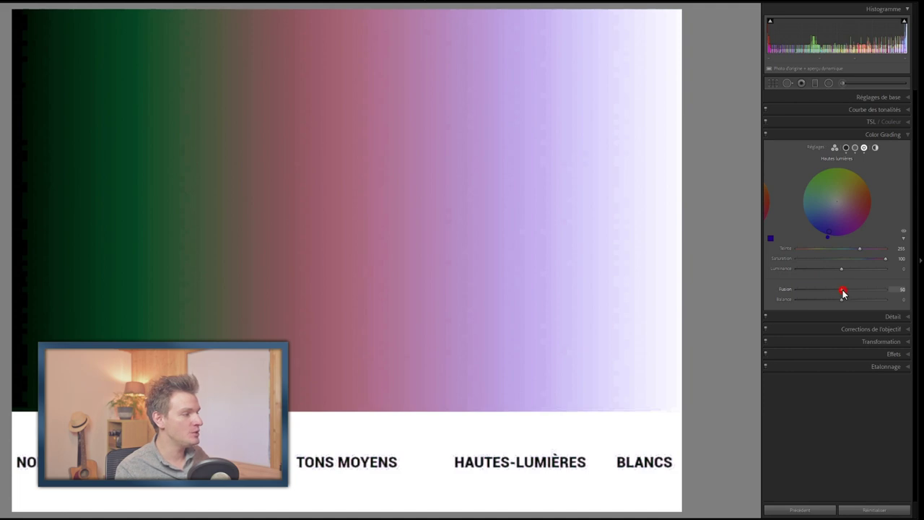
{"action": "left_click_drag", "start_coordinate": [843, 290], "coordinate": [771, 288]}
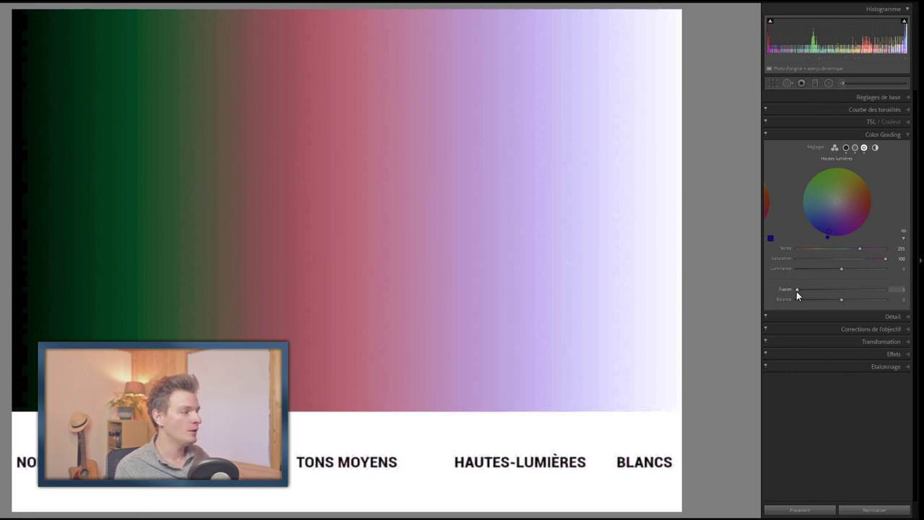
- Raise the highlight blending to 100, then reset it to the default 50
{"action": "mouse_move", "coordinate": [797, 292]}
{"action": "left_mouse_down"}
{"action": "mouse_move", "coordinate": [882, 288]}
{"action": "mouse_move", "coordinate": [905, 278]}
{"action": "left_mouse_up"}
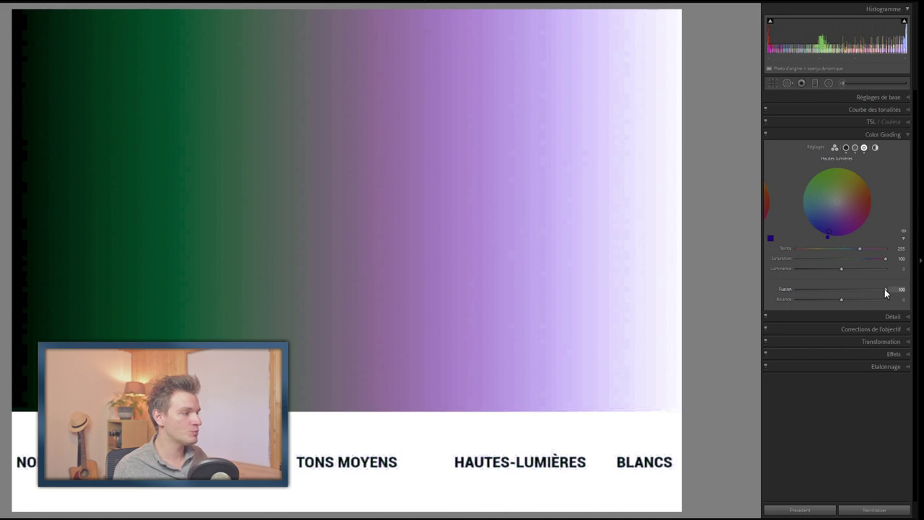
{"action": "left_click", "coordinate": [888, 291]}
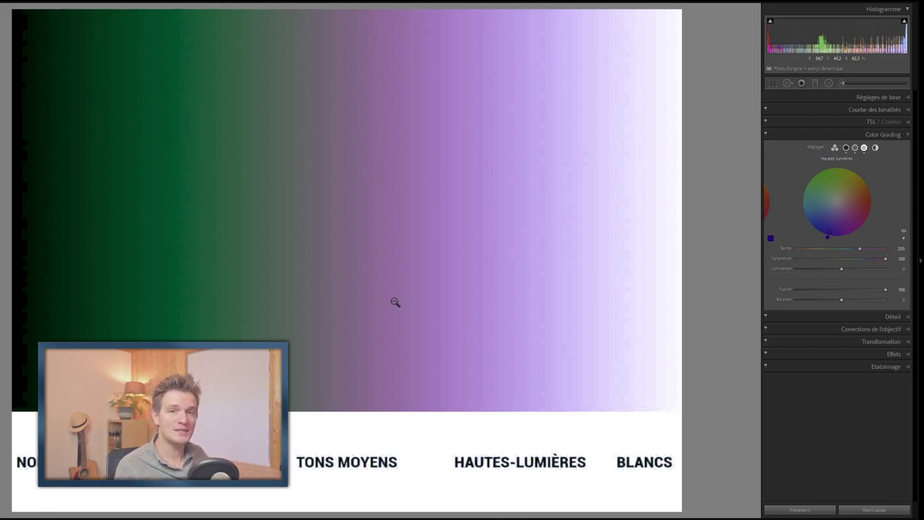
{"action": "double_click", "coordinate": [781, 290]}
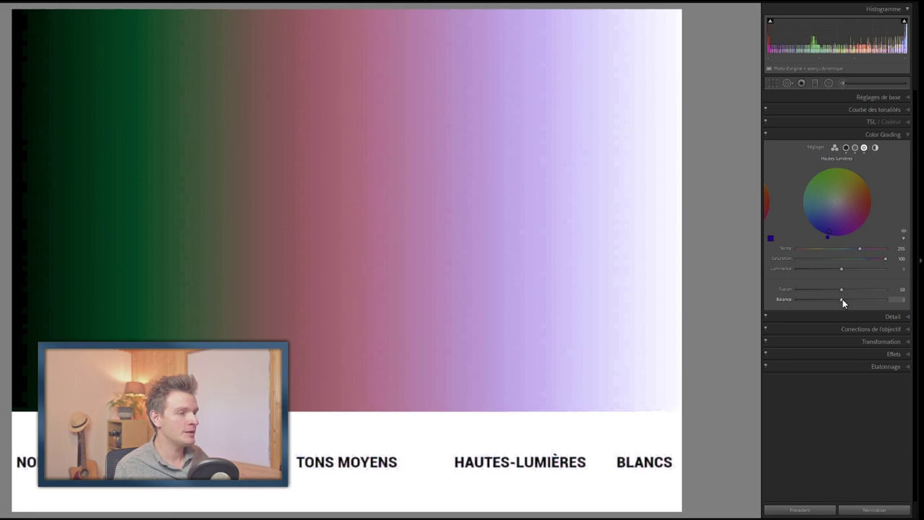
{"action": "left_click_drag", "start_coordinate": [843, 302], "coordinate": [797, 303]}
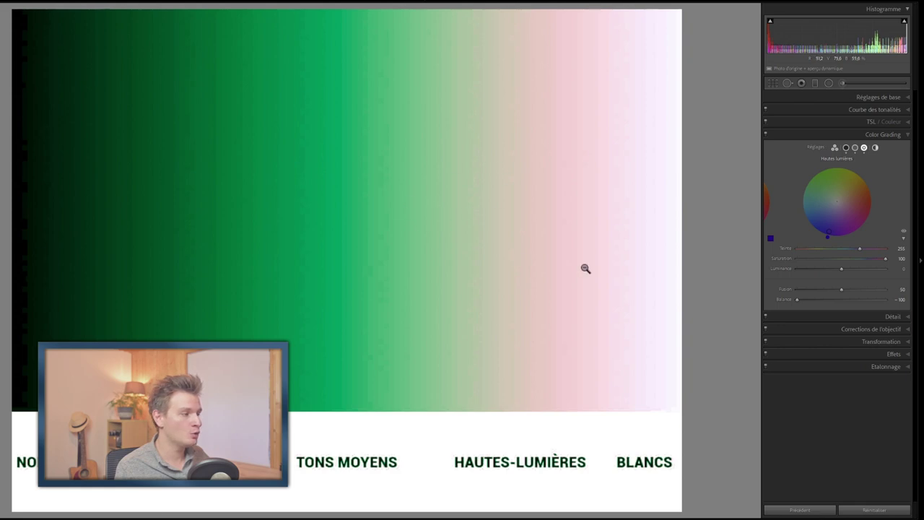
{"action": "left_click_drag", "start_coordinate": [797, 299], "coordinate": [900, 301]}
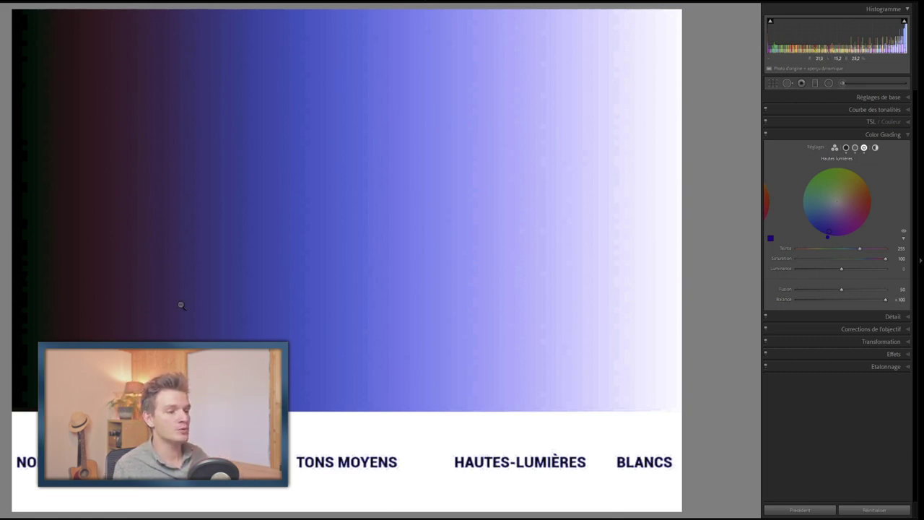
{"action": "double_click", "coordinate": [790, 301]}
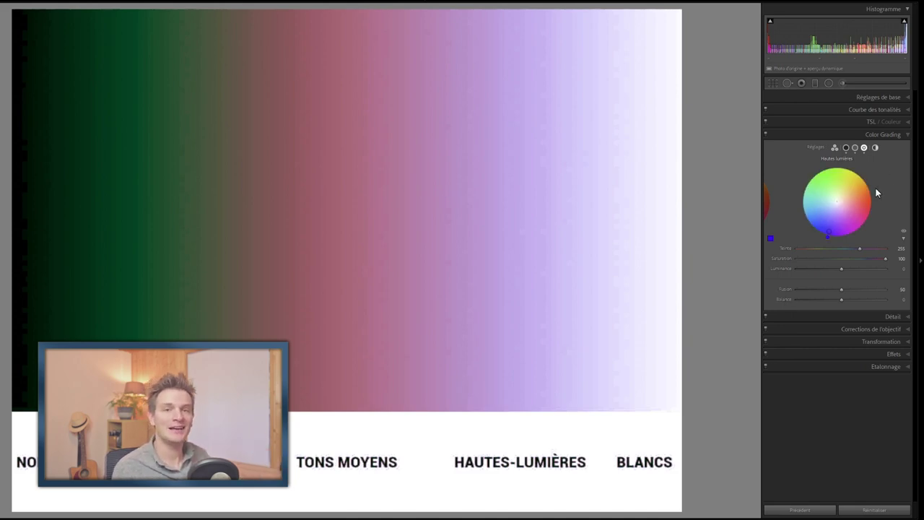
- Give the Global grade a yellow-orange tint at hue 57 with saturation around 75
{"action": "left_click", "coordinate": [875, 148]}
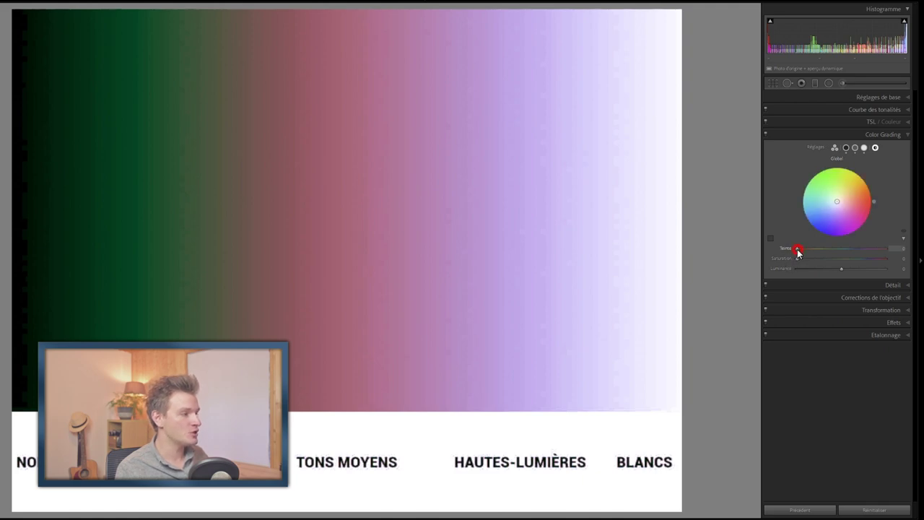
{"action": "left_click_drag", "start_coordinate": [796, 249], "coordinate": [806, 250]}
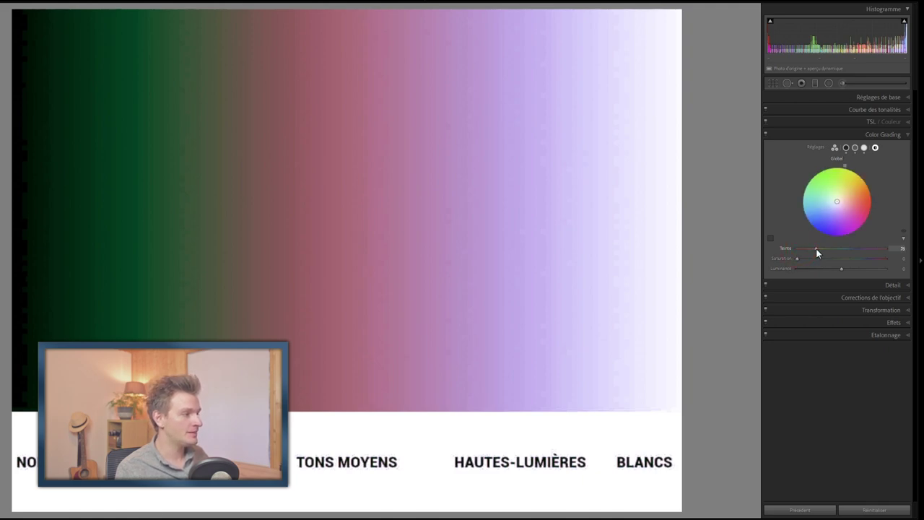
{"action": "mouse_move", "coordinate": [816, 248]}
{"action": "left_mouse_down"}
{"action": "mouse_move", "coordinate": [807, 258]}
{"action": "mouse_move", "coordinate": [862, 258]}
{"action": "left_mouse_up"}
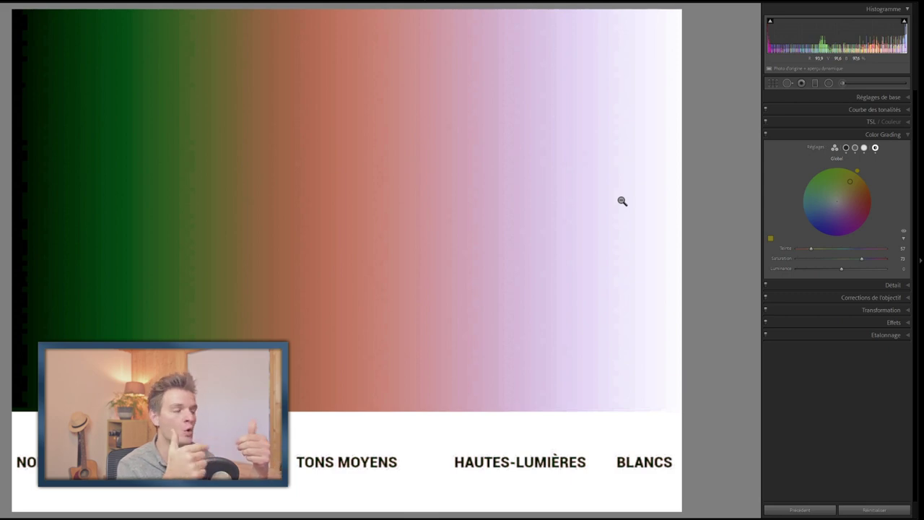
- Lower the Global grade's luminance slider on the test gradient
{"action": "mouse_move", "coordinate": [845, 268]}
{"action": "left_mouse_down"}
{"action": "mouse_move", "coordinate": [863, 267]}
{"action": "mouse_move", "coordinate": [821, 270]}
{"action": "mouse_move", "coordinate": [874, 266]}
{"action": "mouse_move", "coordinate": [815, 270]}
{"action": "left_mouse_up"}
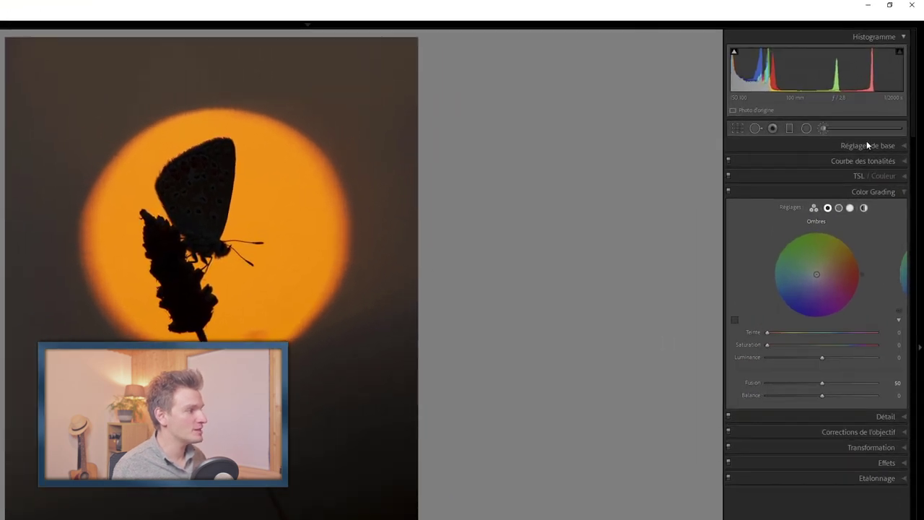
- Leave the brush mask and set Highlights +71, Shadows +24, Whites +11, Blacks −3
{"action": "key", "text": "k"}
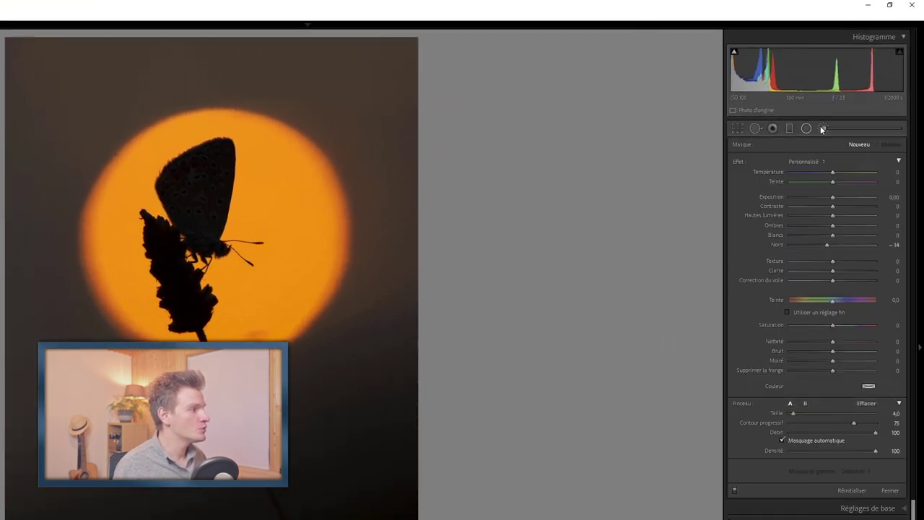
{"action": "left_click", "coordinate": [822, 128]}
{"action": "left_click", "coordinate": [822, 127]}
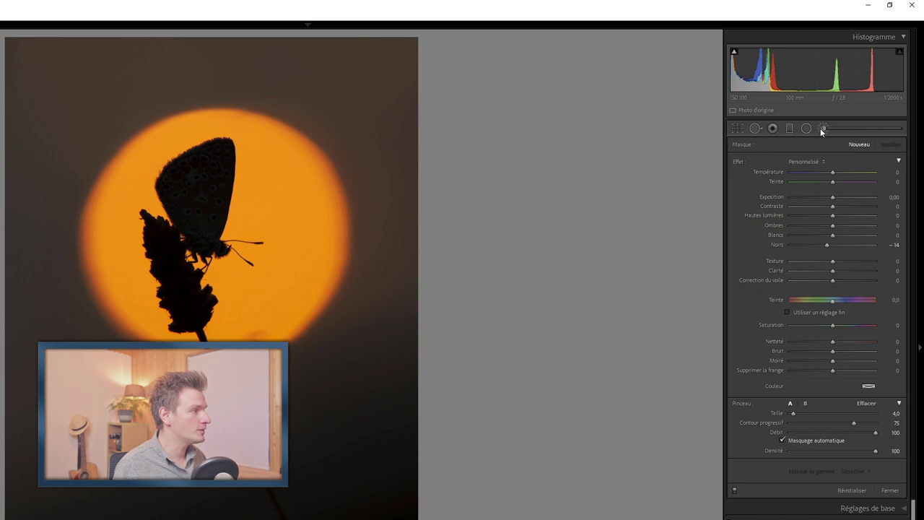
{"action": "left_click", "coordinate": [822, 128]}
{"action": "left_click", "coordinate": [884, 148]}
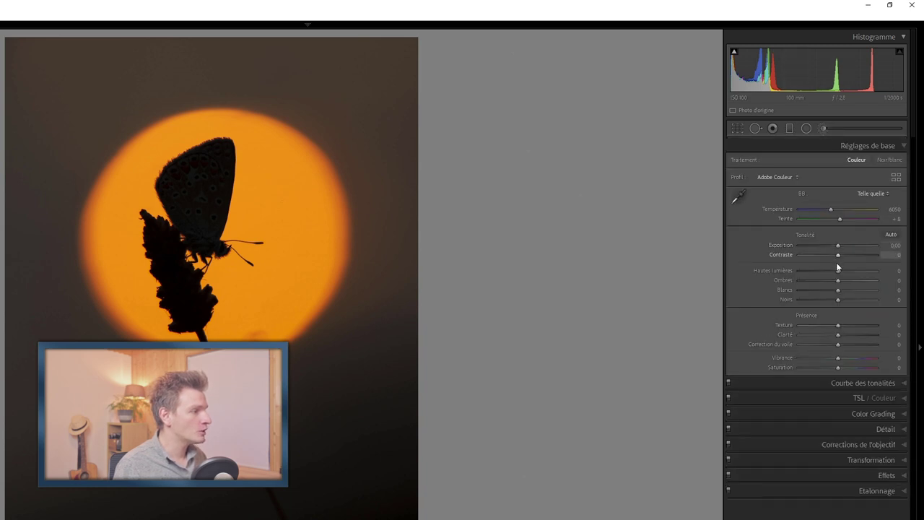
{"action": "left_click_drag", "start_coordinate": [837, 270], "coordinate": [866, 273]}
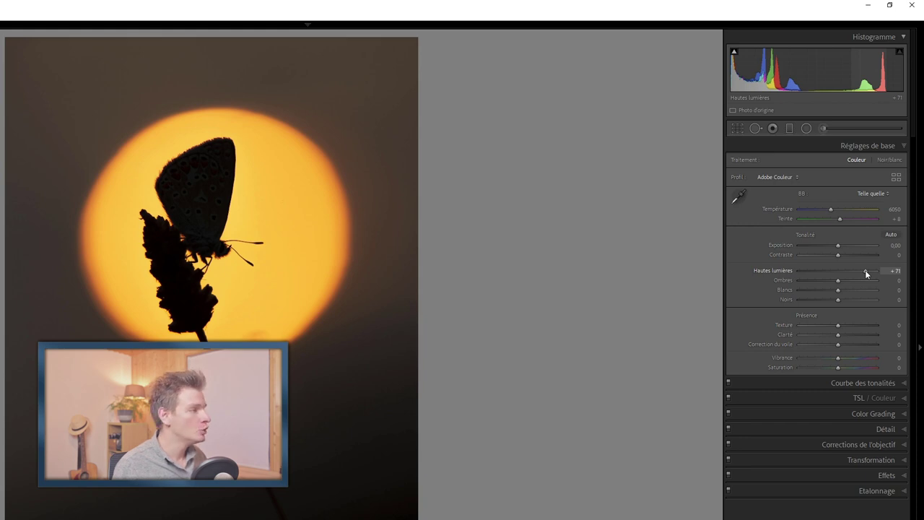
{"action": "left_click_drag", "start_coordinate": [837, 299], "coordinate": [837, 299]}
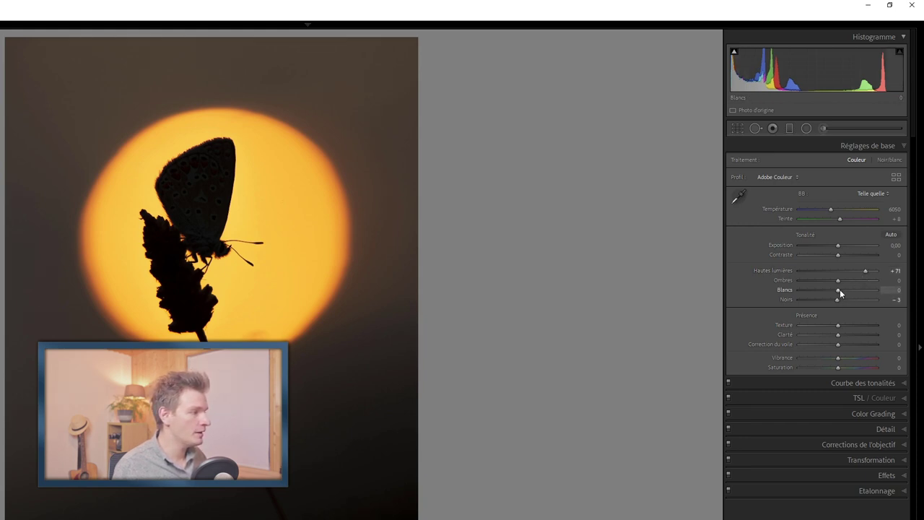
{"action": "left_click_drag", "start_coordinate": [842, 289], "coordinate": [847, 283]}
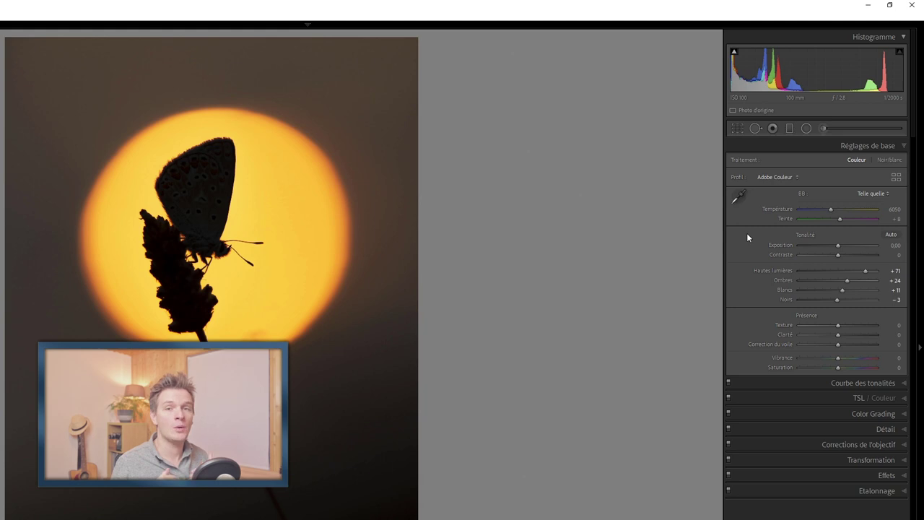
- Bring up Color Grading with Ctrl+4, showing the neutral Shadows wheel
{"action": "key", "text": "ctrl+4"}
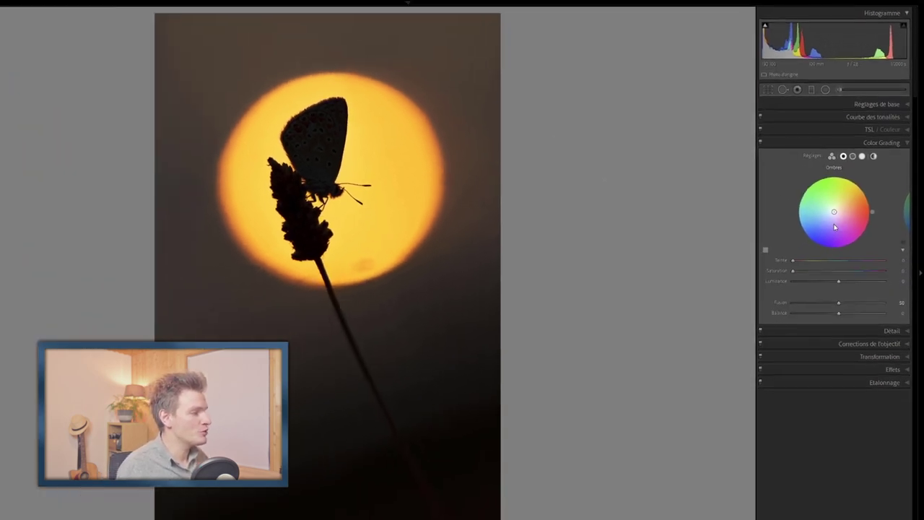
- Give the shadows a blue-violet tint around hue 257
{"action": "left_click_drag", "start_coordinate": [836, 214], "coordinate": [832, 217]}
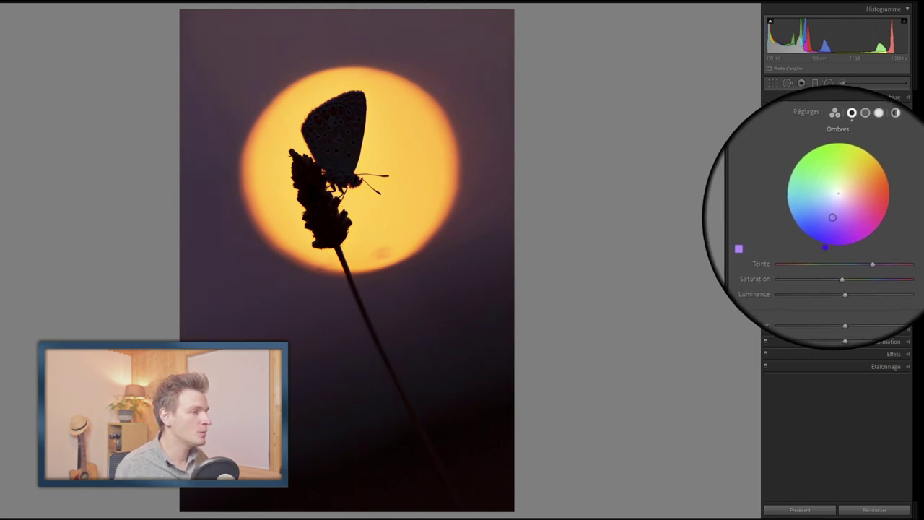
{"action": "left_click_drag", "start_coordinate": [832, 217], "coordinate": [837, 217]}
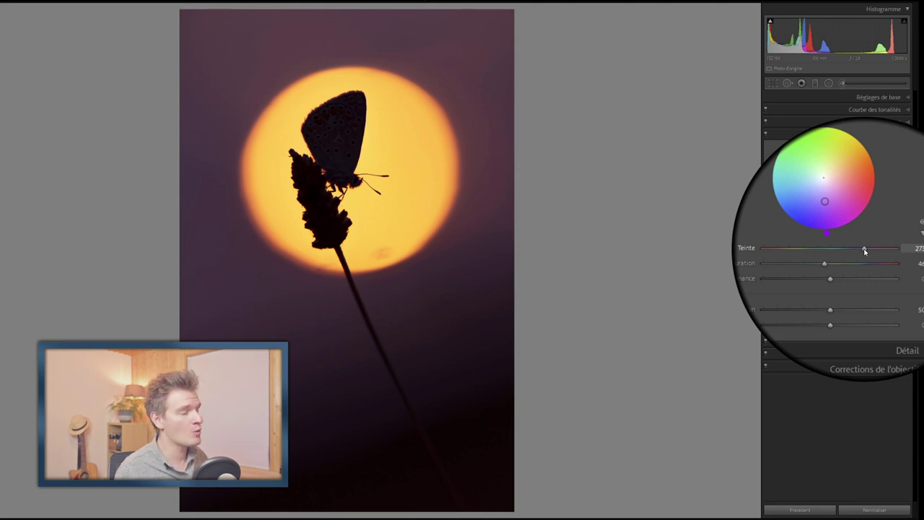
{"action": "left_click_drag", "start_coordinate": [865, 251], "coordinate": [861, 251]}
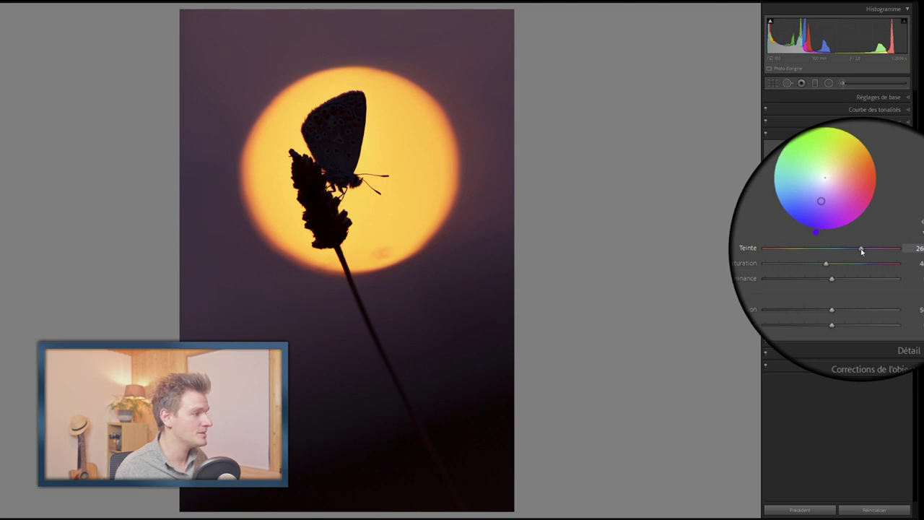
{"action": "left_click_drag", "start_coordinate": [861, 250], "coordinate": [860, 250]}
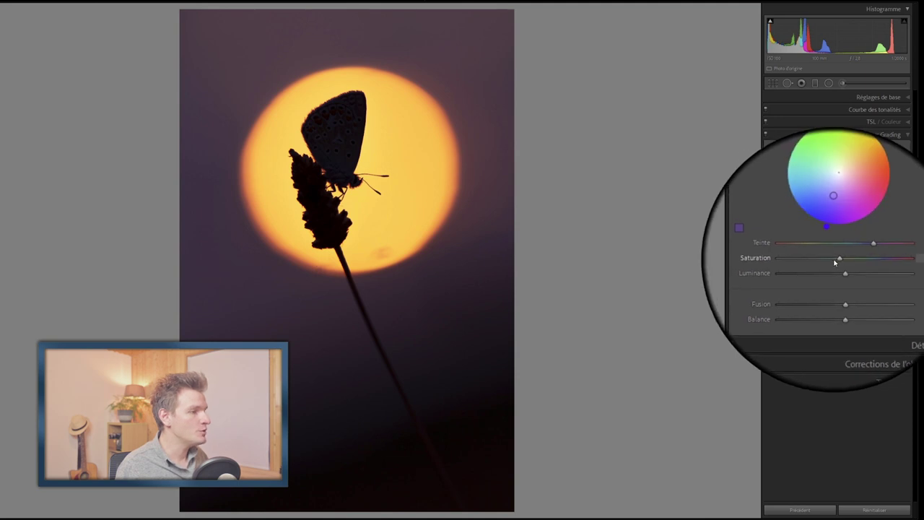
- Set shadow saturation to 34 and raise shadow luminance to about +59
{"action": "left_click_drag", "start_coordinate": [835, 262], "coordinate": [828, 262]}
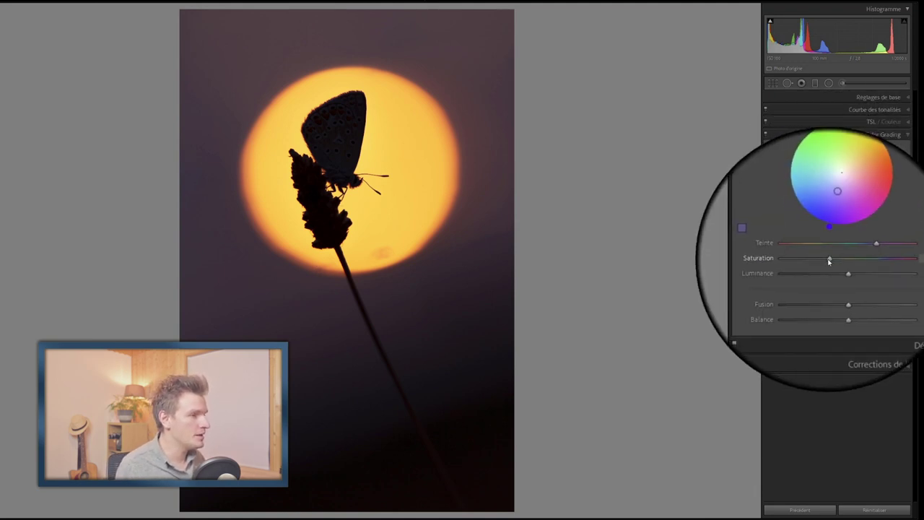
{"action": "left_click", "coordinate": [899, 258]}
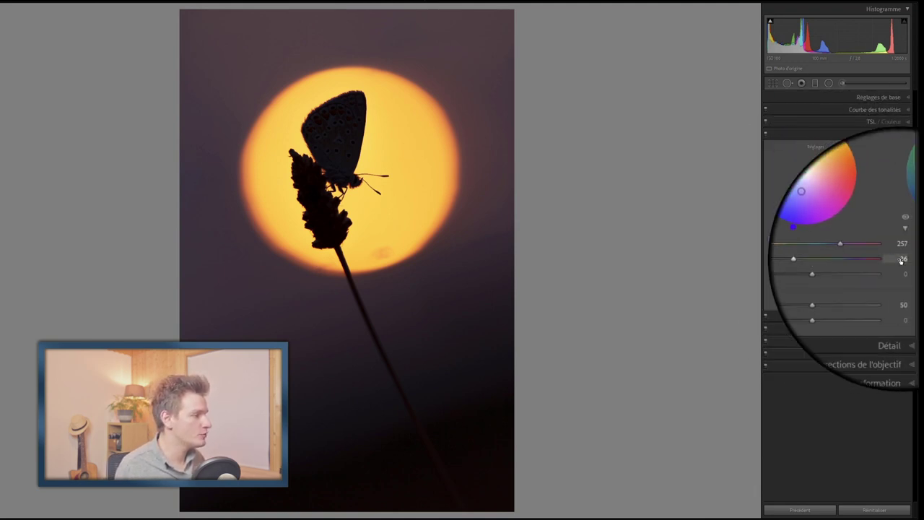
{"action": "type", "text": "34"}
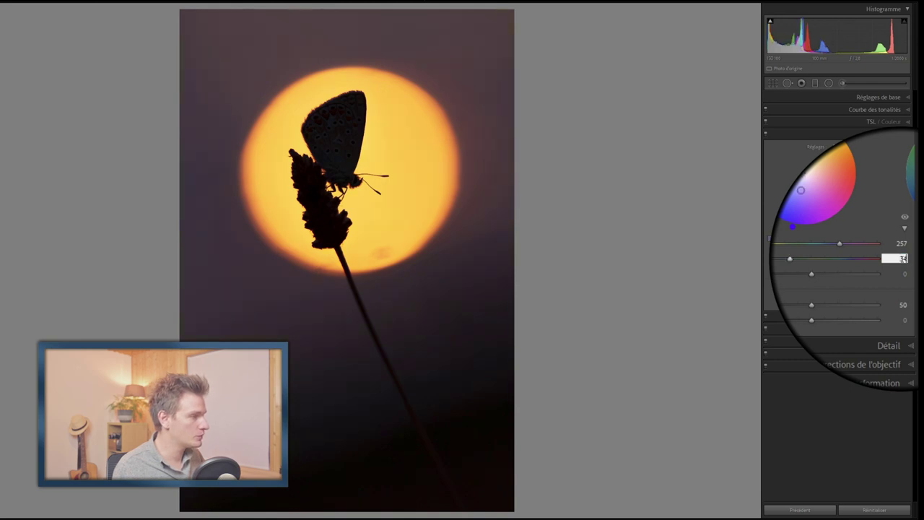
{"action": "key", "text": "Tab"}
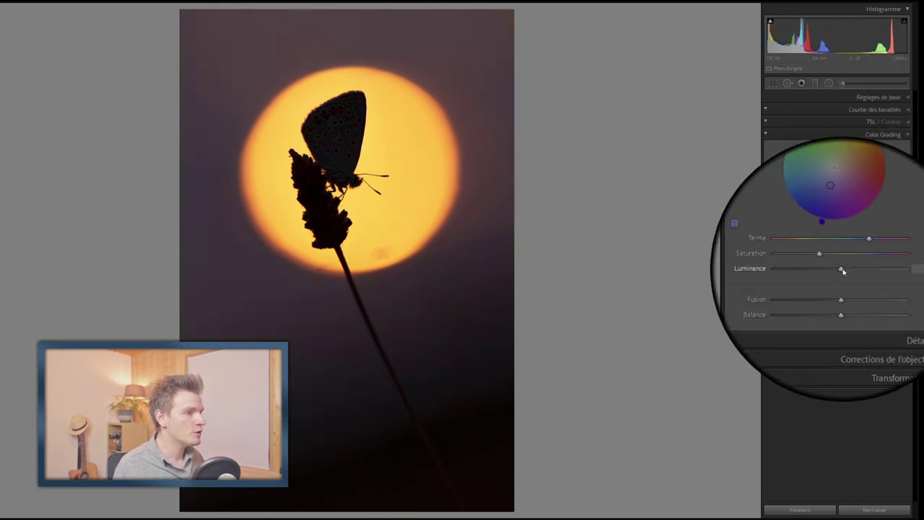
{"action": "left_click_drag", "start_coordinate": [841, 269], "coordinate": [864, 271]}
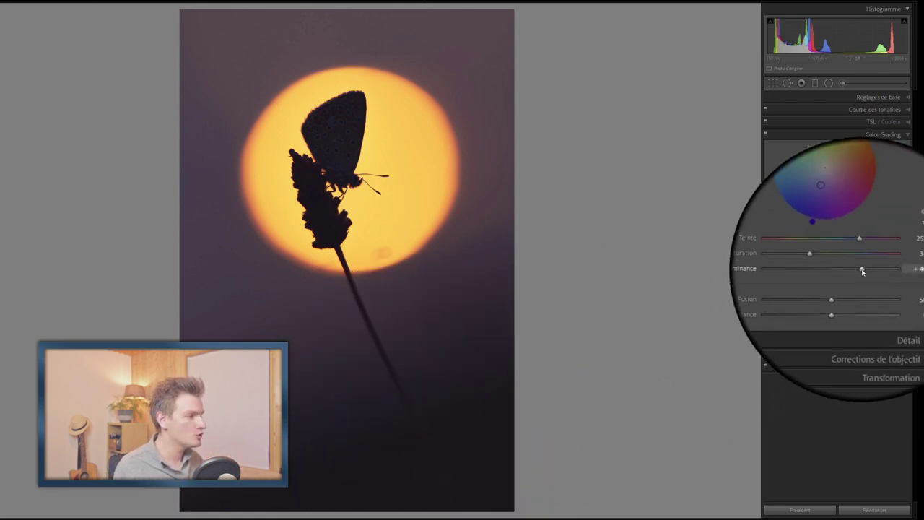
{"action": "left_click_drag", "start_coordinate": [862, 271], "coordinate": [867, 271]}
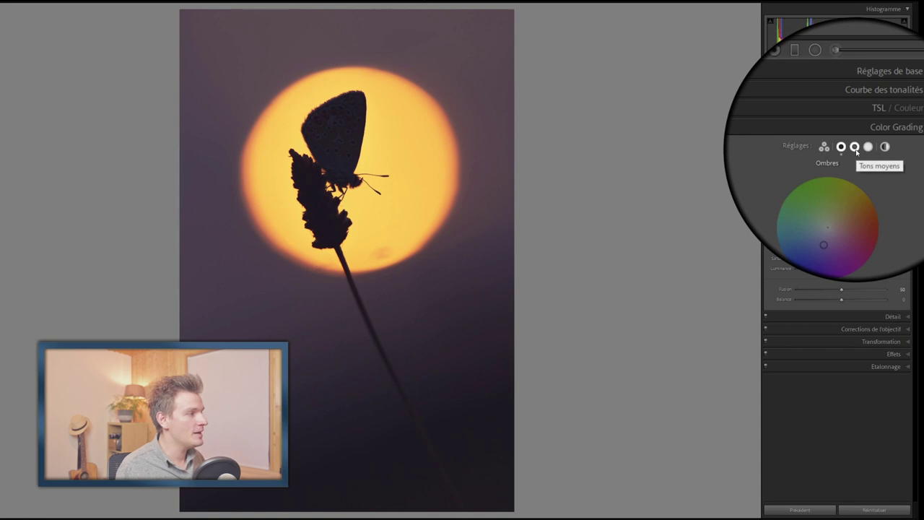
- Grade the midtones warm orange: hue 21, saturation 19, luminance −15
{"action": "left_click", "coordinate": [856, 148]}
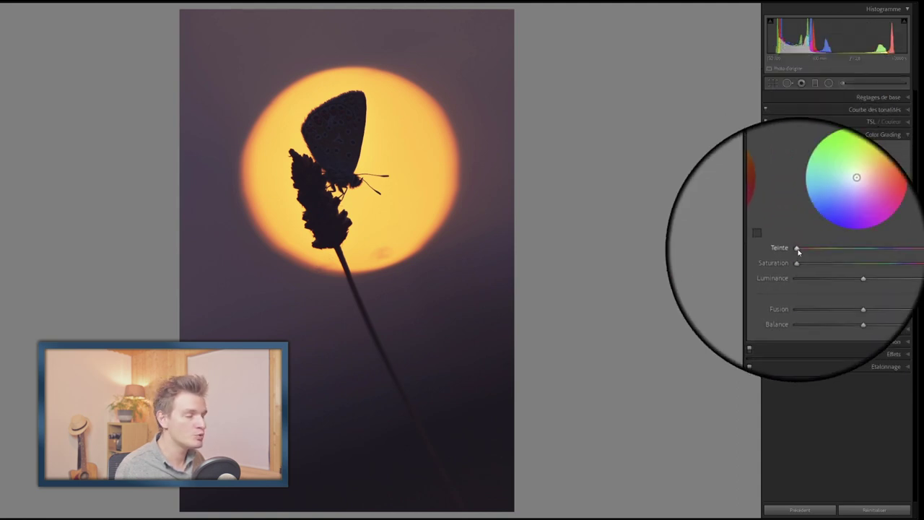
{"action": "left_click_drag", "start_coordinate": [797, 251], "coordinate": [809, 252]}
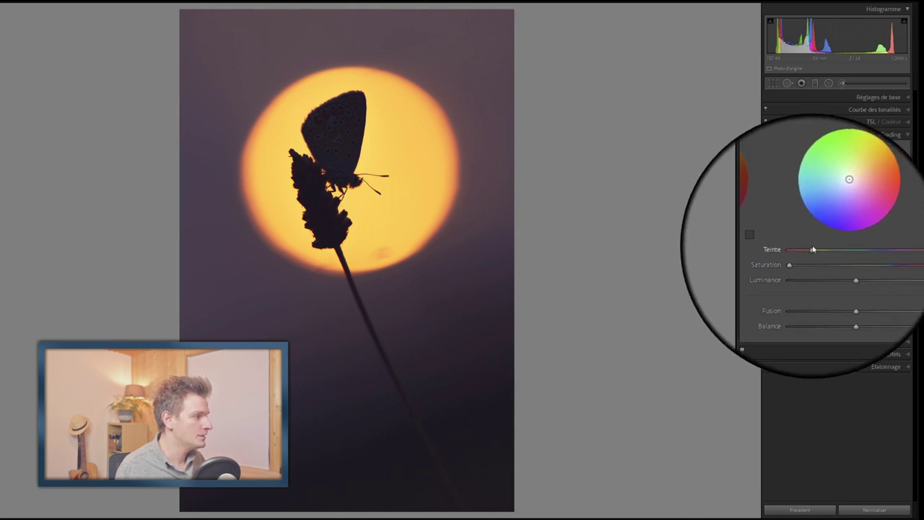
{"action": "left_click_drag", "start_coordinate": [810, 249], "coordinate": [799, 249]}
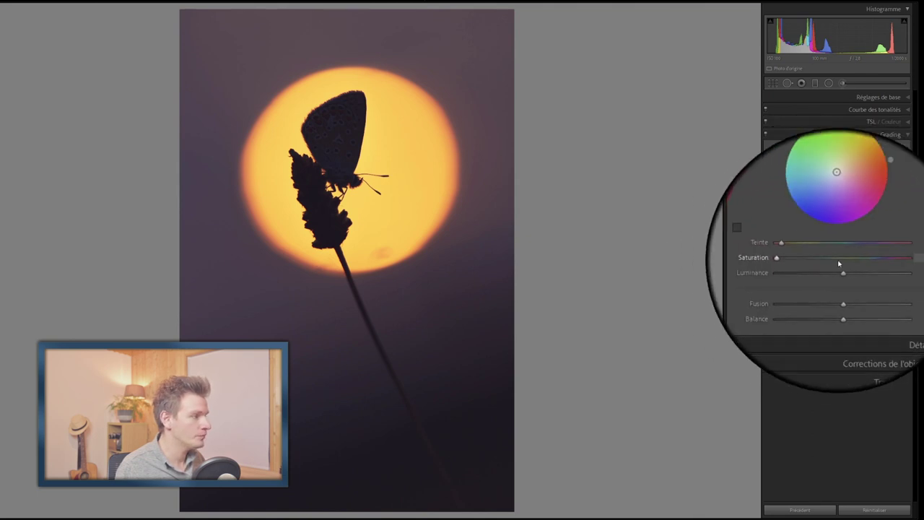
{"action": "left_click_drag", "start_coordinate": [803, 261], "coordinate": [849, 260]}
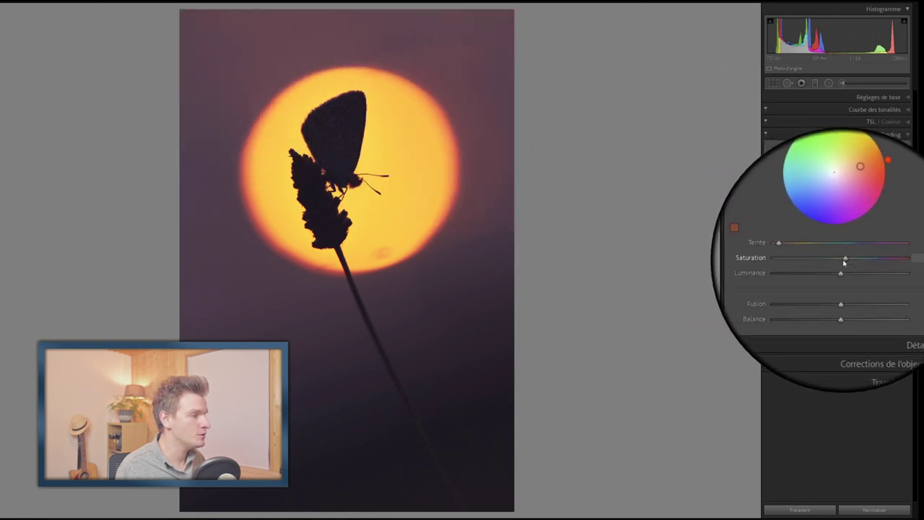
{"action": "left_click_drag", "start_coordinate": [837, 258], "coordinate": [814, 259]}
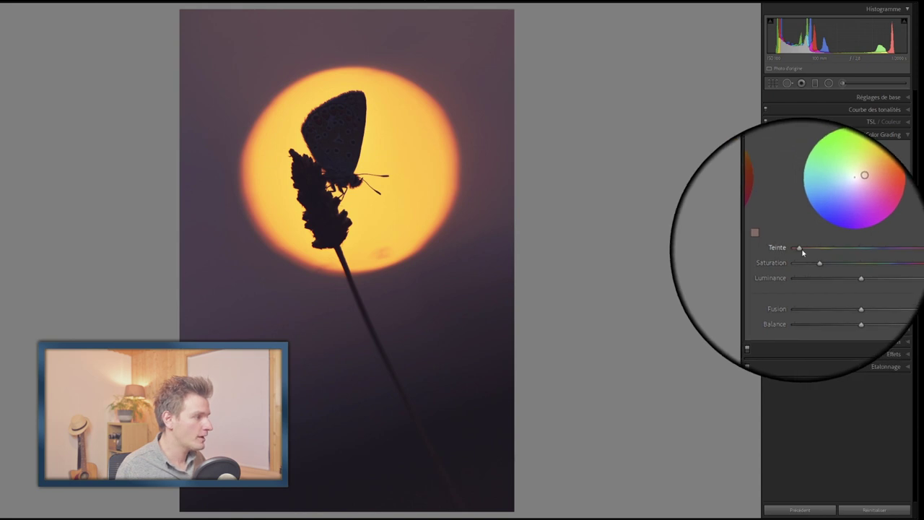
{"action": "left_click_drag", "start_coordinate": [802, 252], "coordinate": [804, 252]}
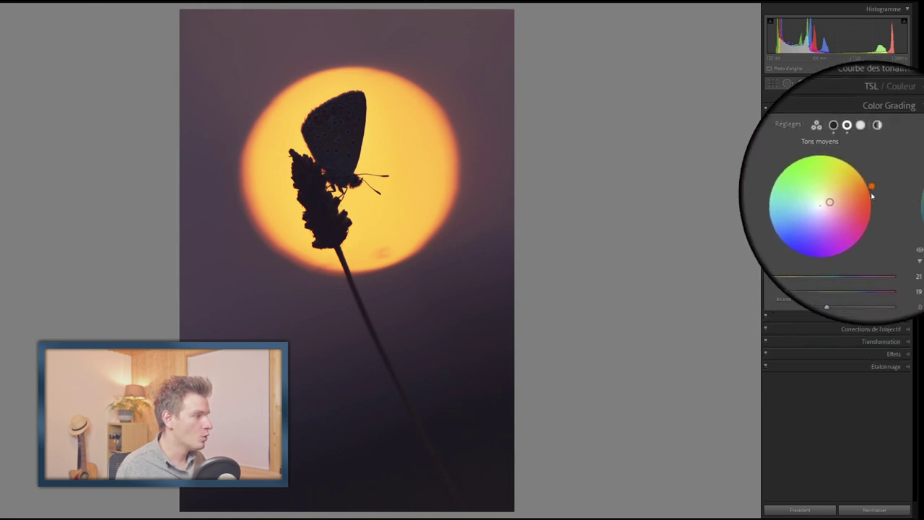
{"action": "mouse_move", "coordinate": [842, 270]}
{"action": "left_mouse_down"}
{"action": "mouse_move", "coordinate": [874, 269]}
{"action": "mouse_move", "coordinate": [835, 270]}
{"action": "left_mouse_up"}
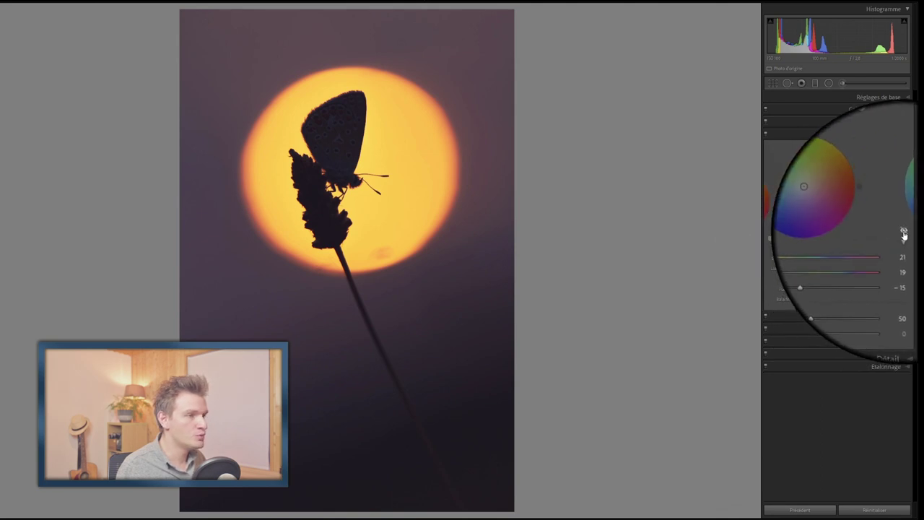
- Toggle colour grading off and on to compare, leaving it enabled
{"action": "left_click", "coordinate": [904, 233]}
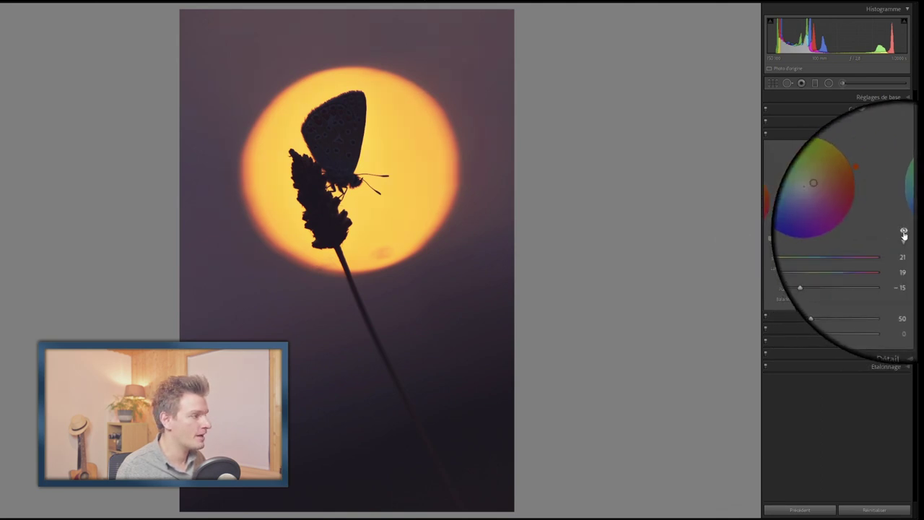
{"action": "left_click", "coordinate": [904, 233]}
{"action": "left_click", "coordinate": [903, 233]}
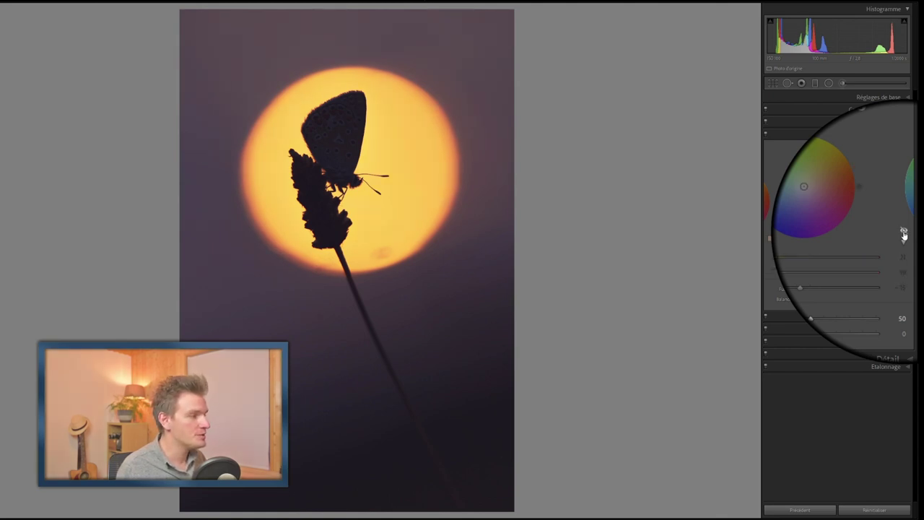
{"action": "left_click", "coordinate": [904, 232]}
{"action": "left_click", "coordinate": [903, 233]}
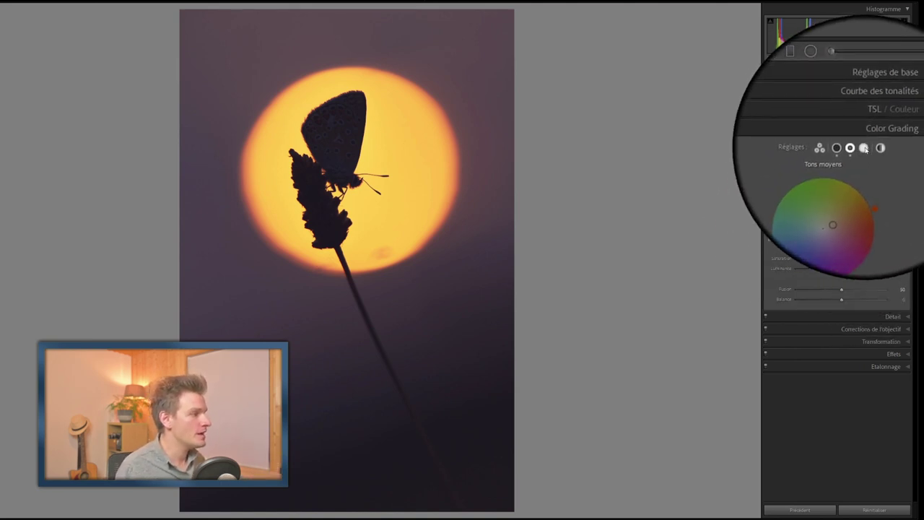
- Grade the highlights warm yellow: hue 45, saturation 31, luminance +28
{"action": "left_click", "coordinate": [866, 142]}
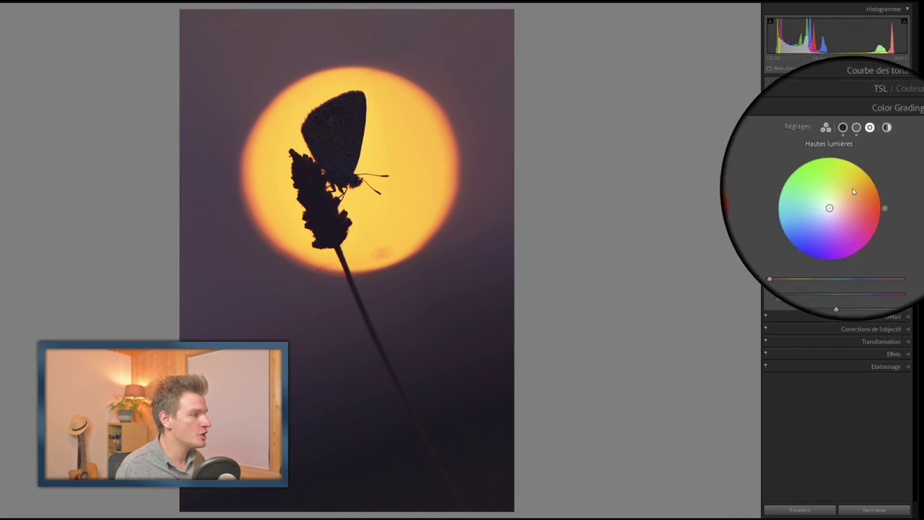
{"action": "left_click_drag", "start_coordinate": [853, 191], "coordinate": [856, 181]}
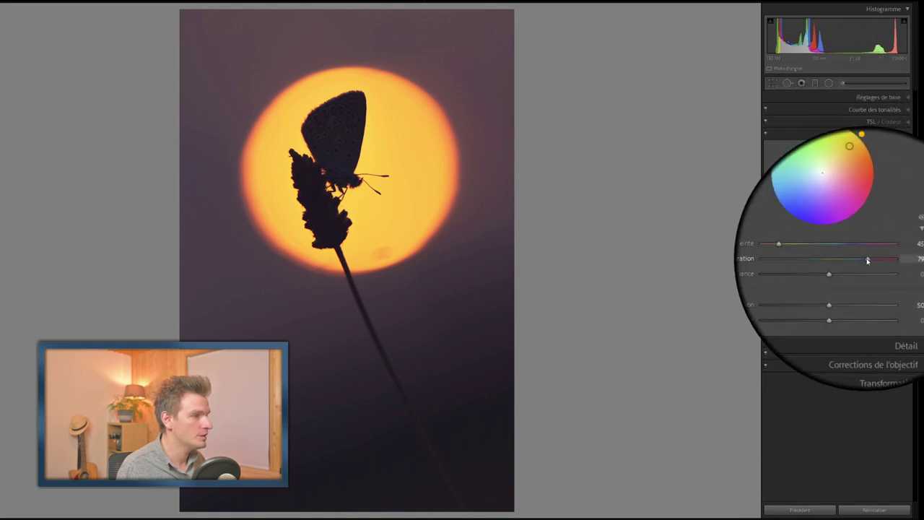
{"action": "left_click_drag", "start_coordinate": [868, 261], "coordinate": [852, 260]}
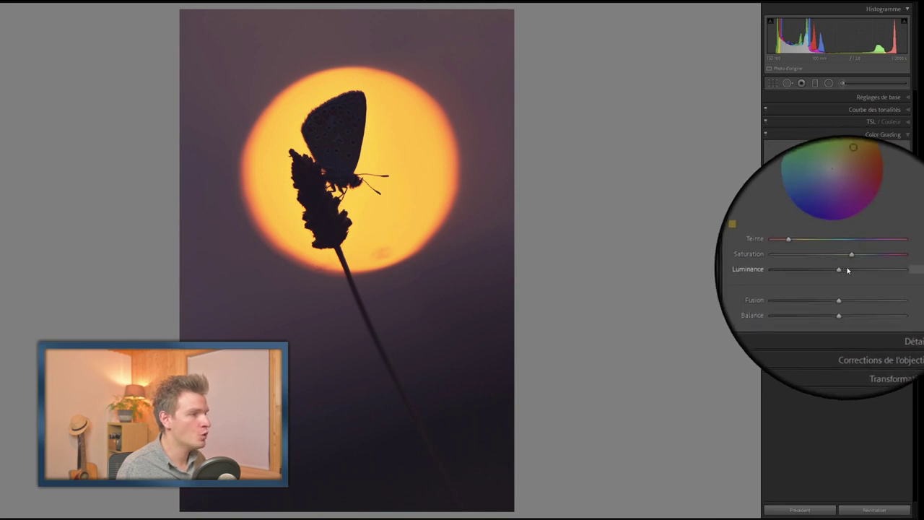
{"action": "left_click_drag", "start_coordinate": [848, 270], "coordinate": [869, 269]}
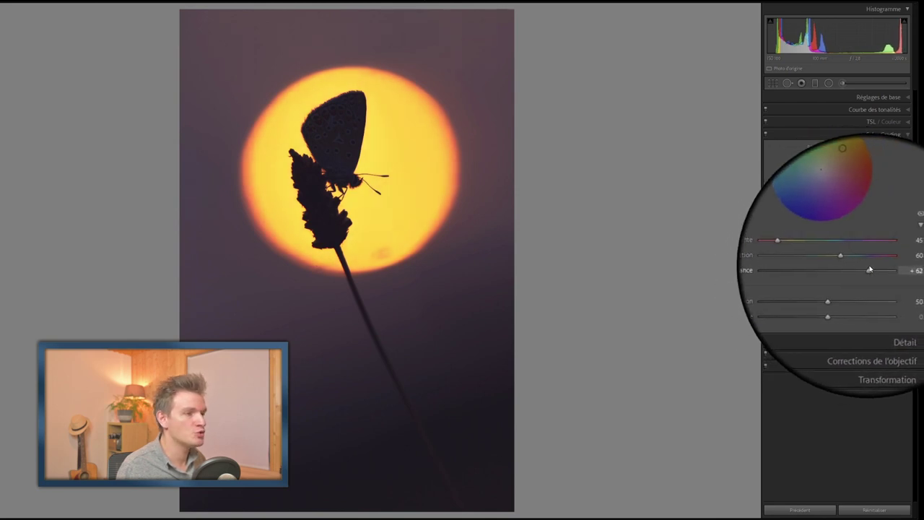
{"action": "left_click_drag", "start_coordinate": [869, 270], "coordinate": [870, 269]}
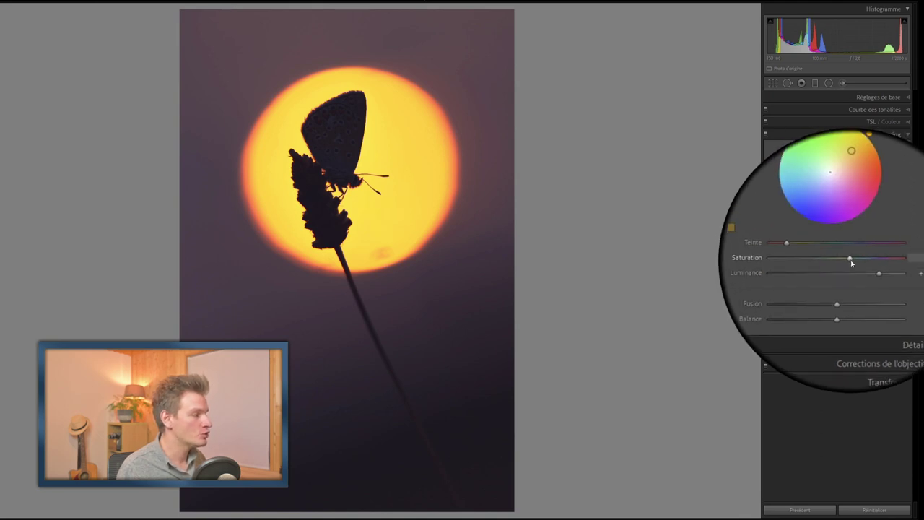
{"action": "mouse_move", "coordinate": [851, 262]}
{"action": "left_mouse_down"}
{"action": "mouse_move", "coordinate": [810, 262]}
{"action": "mouse_move", "coordinate": [853, 271]}
{"action": "left_mouse_up"}
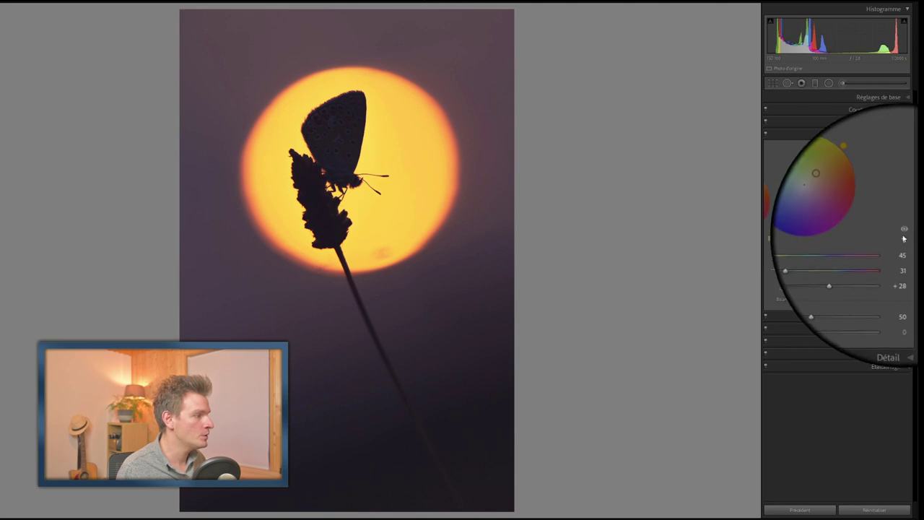
- Toggle colour grading off and on to compare, leaving it enabled
{"action": "left_click", "coordinate": [904, 233]}
{"action": "left_click", "coordinate": [903, 233]}
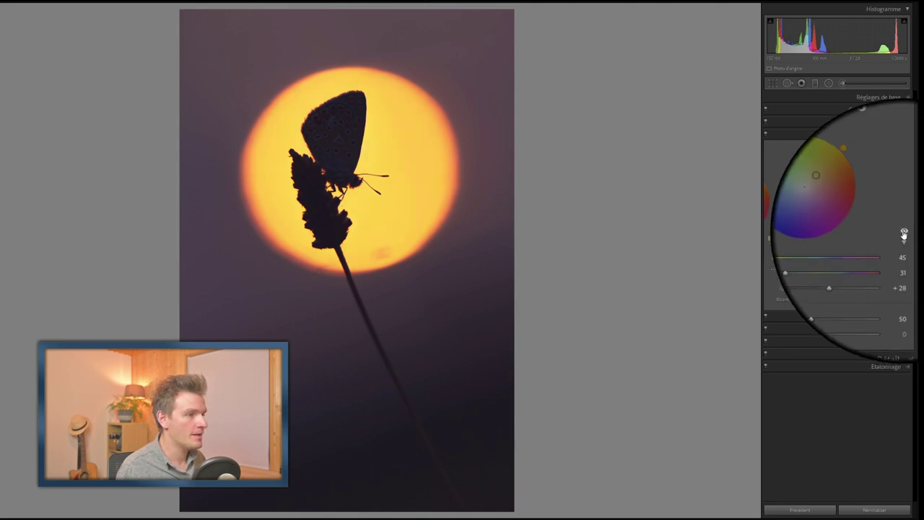
{"action": "left_click", "coordinate": [904, 232]}
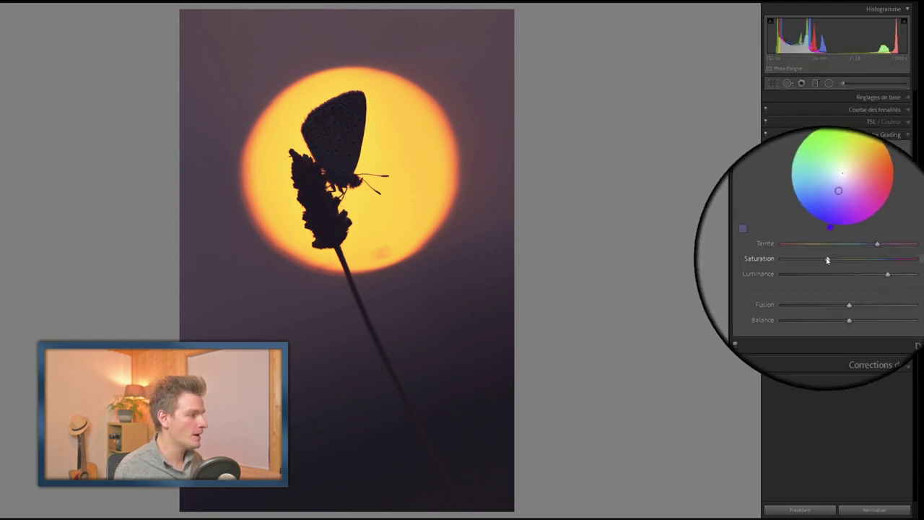
- Lower the purple shadow saturation to 27 and settle the grading balance near −11
{"action": "left_click_drag", "start_coordinate": [826, 259], "coordinate": [820, 260]}
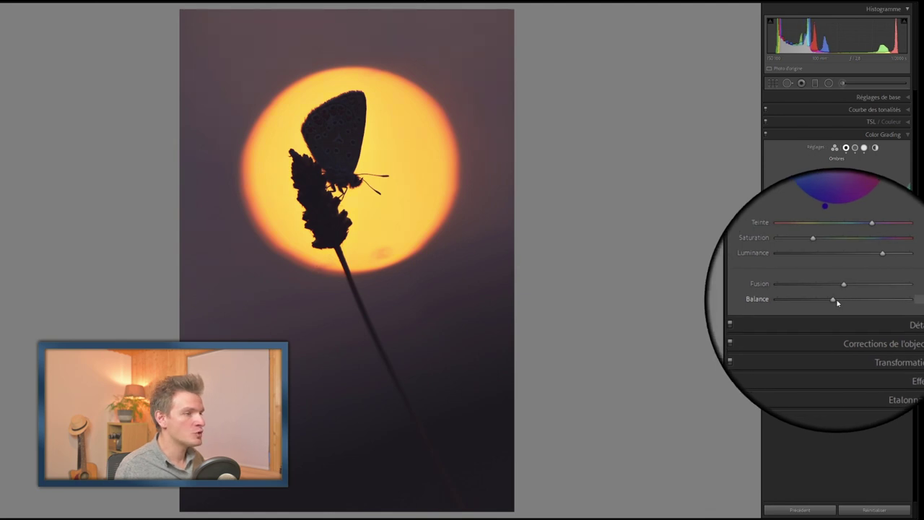
{"action": "mouse_move", "coordinate": [844, 299]}
{"action": "left_mouse_down"}
{"action": "mouse_move", "coordinate": [826, 303]}
{"action": "mouse_move", "coordinate": [848, 303]}
{"action": "left_mouse_up"}
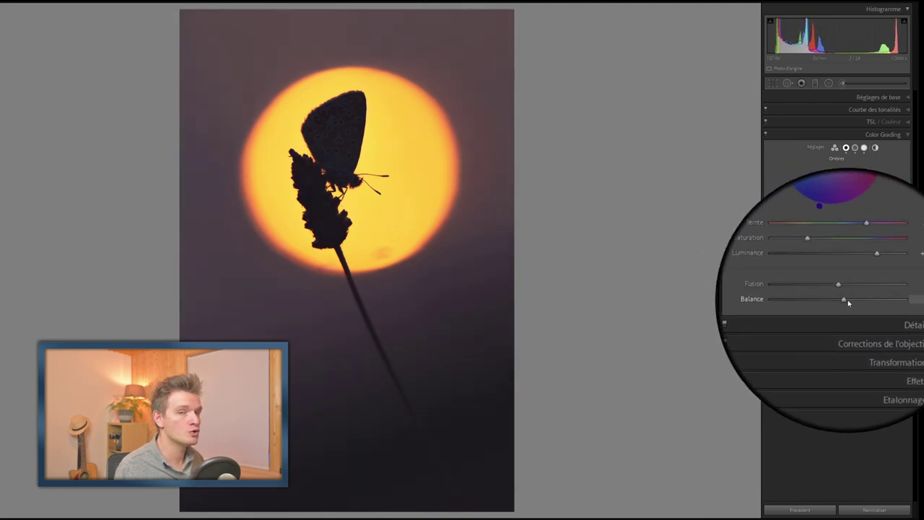
{"action": "left_click_drag", "start_coordinate": [847, 299], "coordinate": [859, 301]}
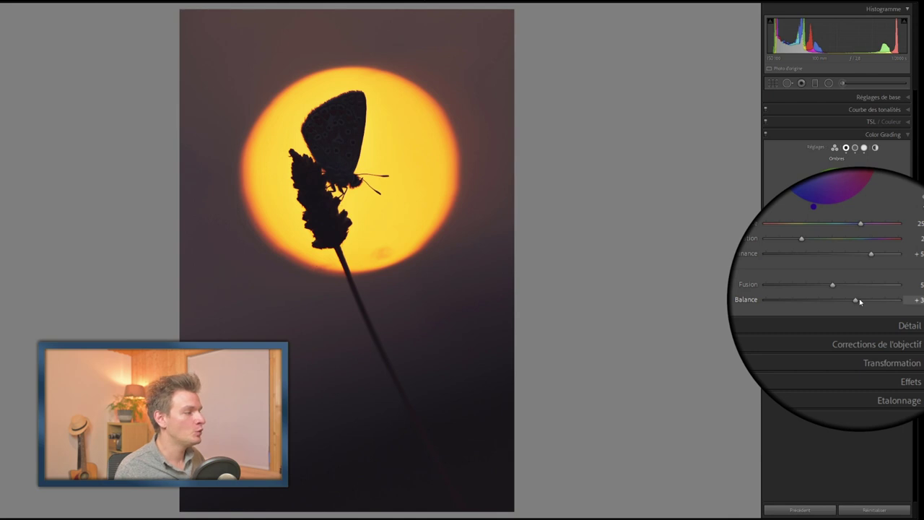
{"action": "left_click_drag", "start_coordinate": [859, 302], "coordinate": [840, 302]}
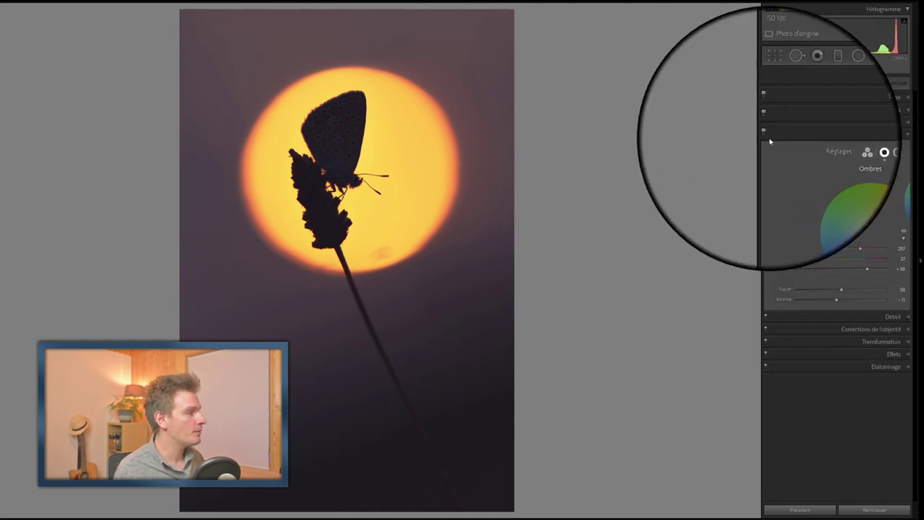
{"action": "left_click", "coordinate": [765, 135]}
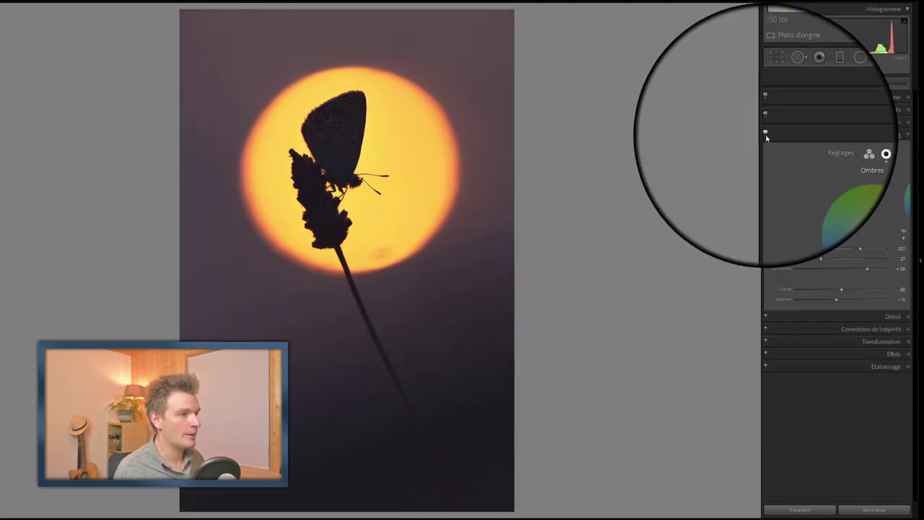
{"action": "left_click", "coordinate": [765, 135]}
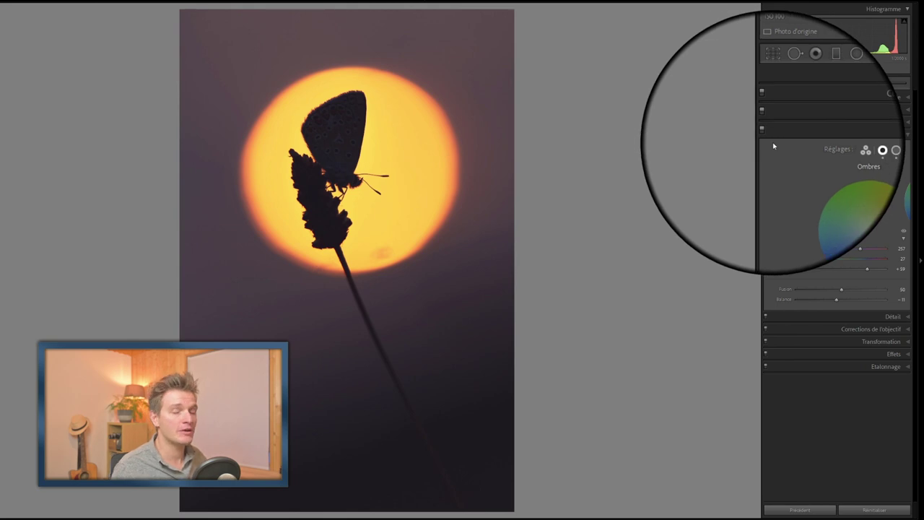